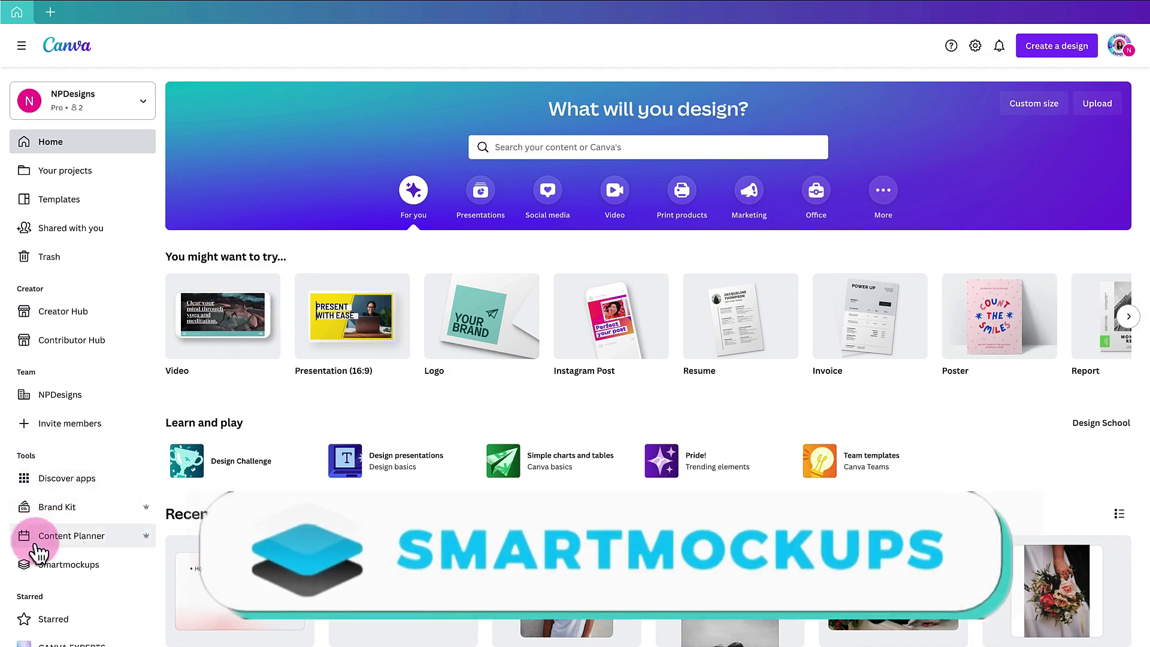
Open Smartmockups and list the women's T-shirt mockups in the Apparel category.
{"action": "left_click", "coordinate": [50, 572]}
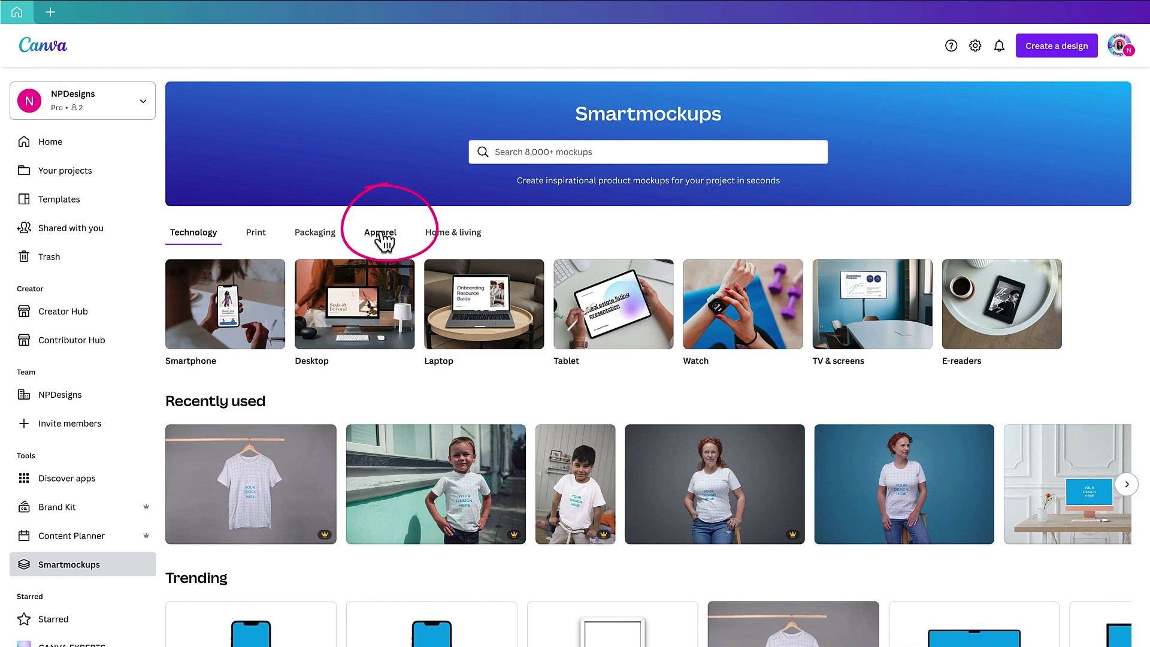
{"action": "left_click", "coordinate": [381, 241]}
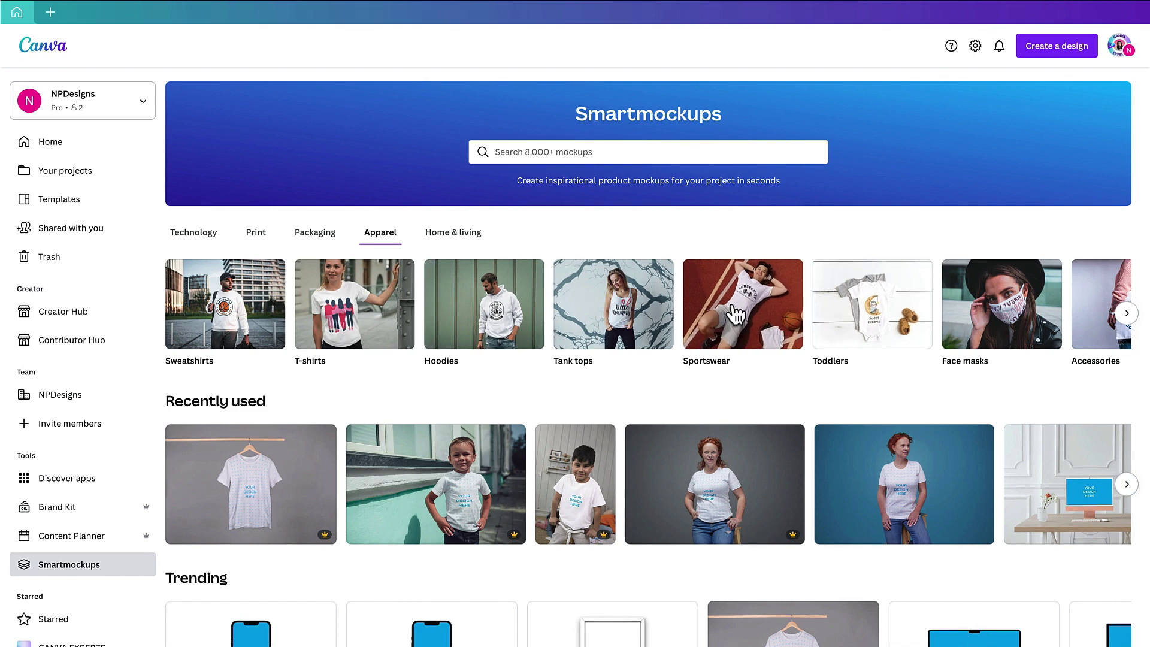
{"action": "left_click", "coordinate": [355, 309]}
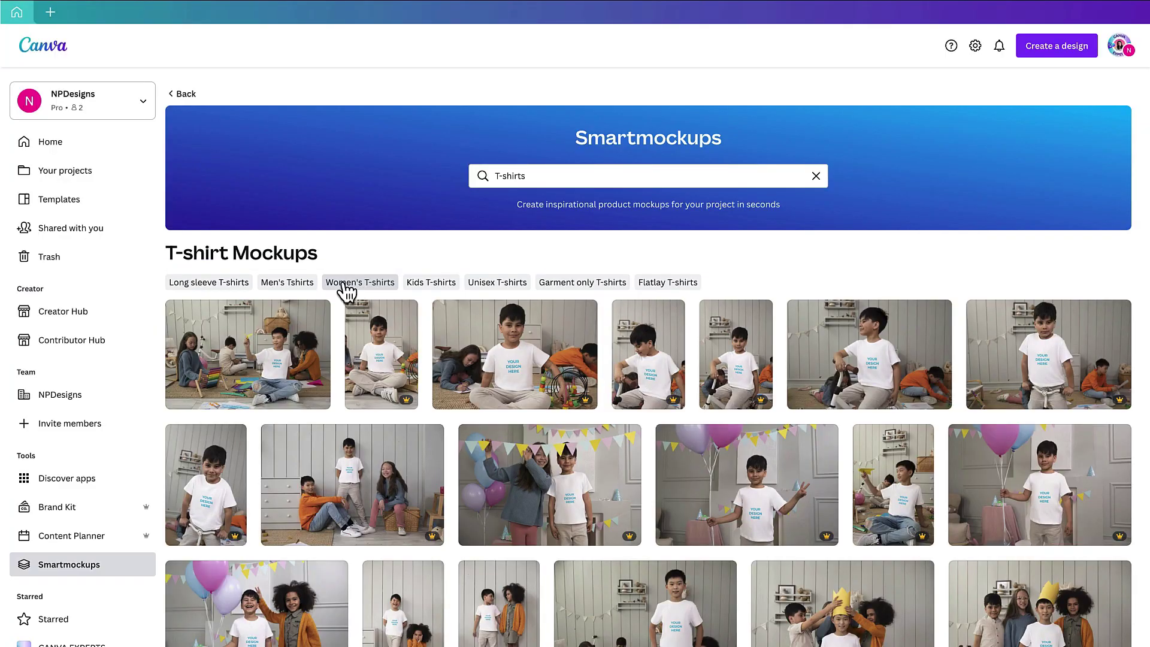
{"action": "left_click", "coordinate": [346, 285]}
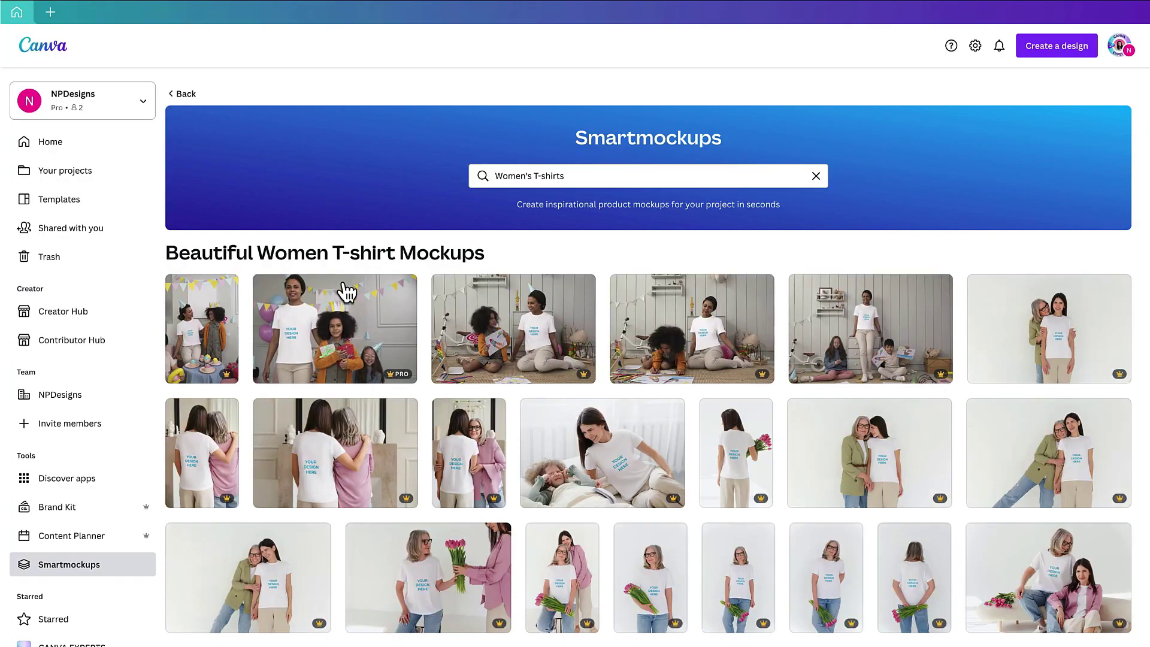
Choose the women's T-shirt mockup of the model holding a pink paper heart over one eye.
{"action": "scroll", "coordinate": [346, 286], "scroll_direction": "down", "scroll_amount": 4}
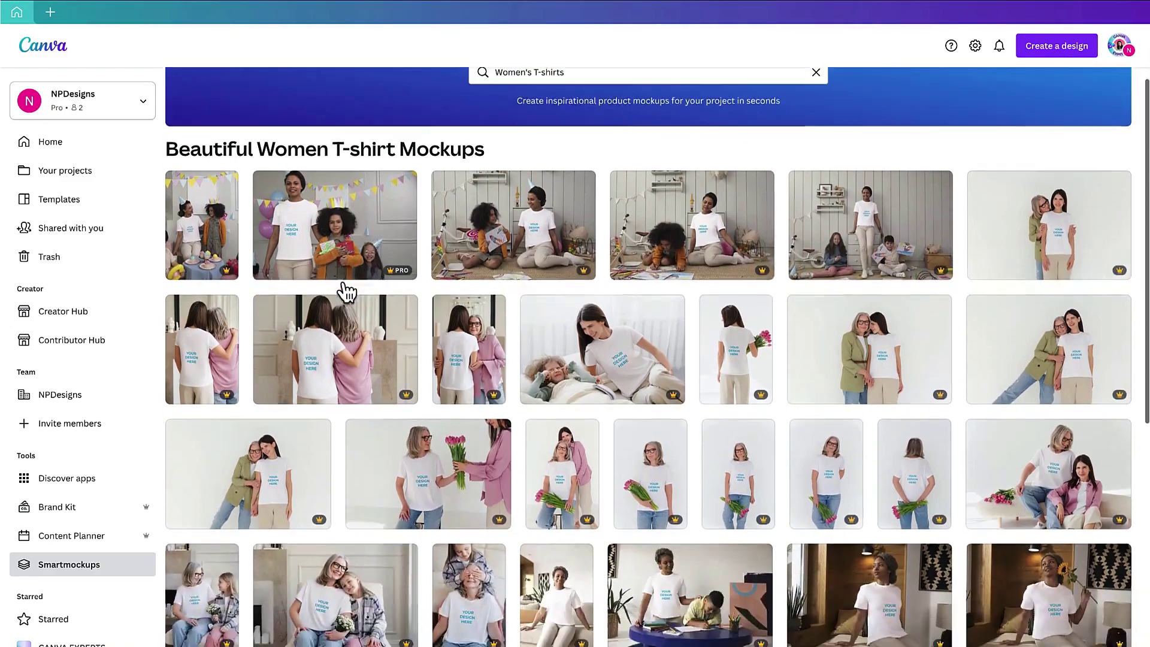
{"action": "scroll", "coordinate": [346, 291], "scroll_direction": "down", "scroll_amount": 10}
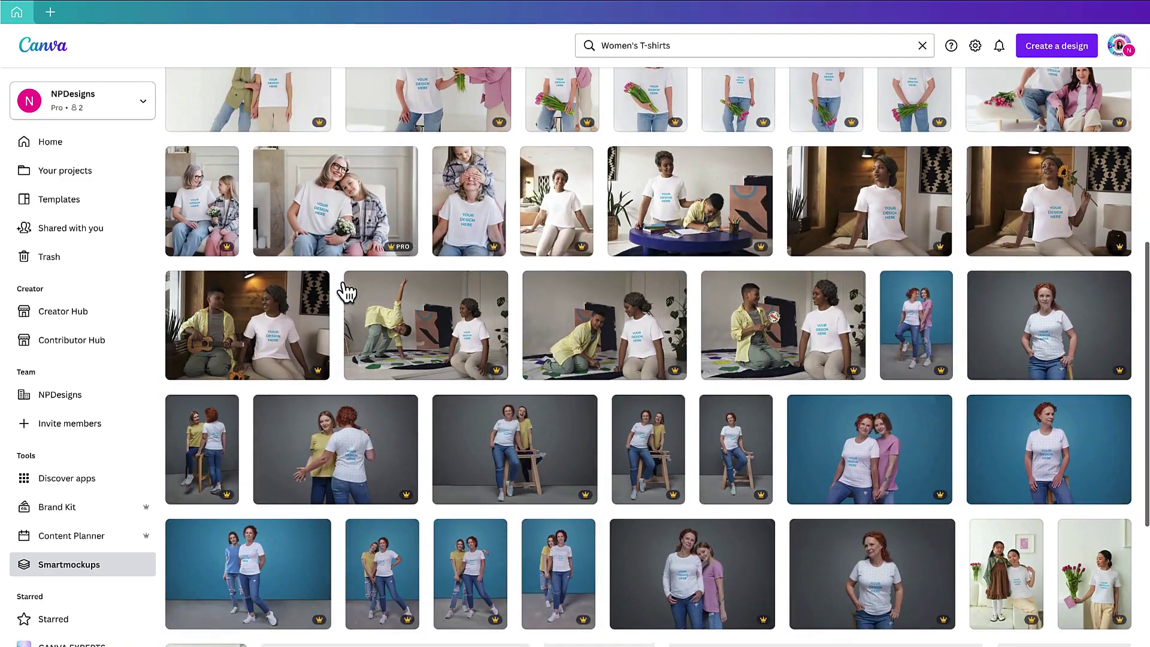
{"action": "scroll", "coordinate": [346, 291], "scroll_direction": "down", "scroll_amount": 8}
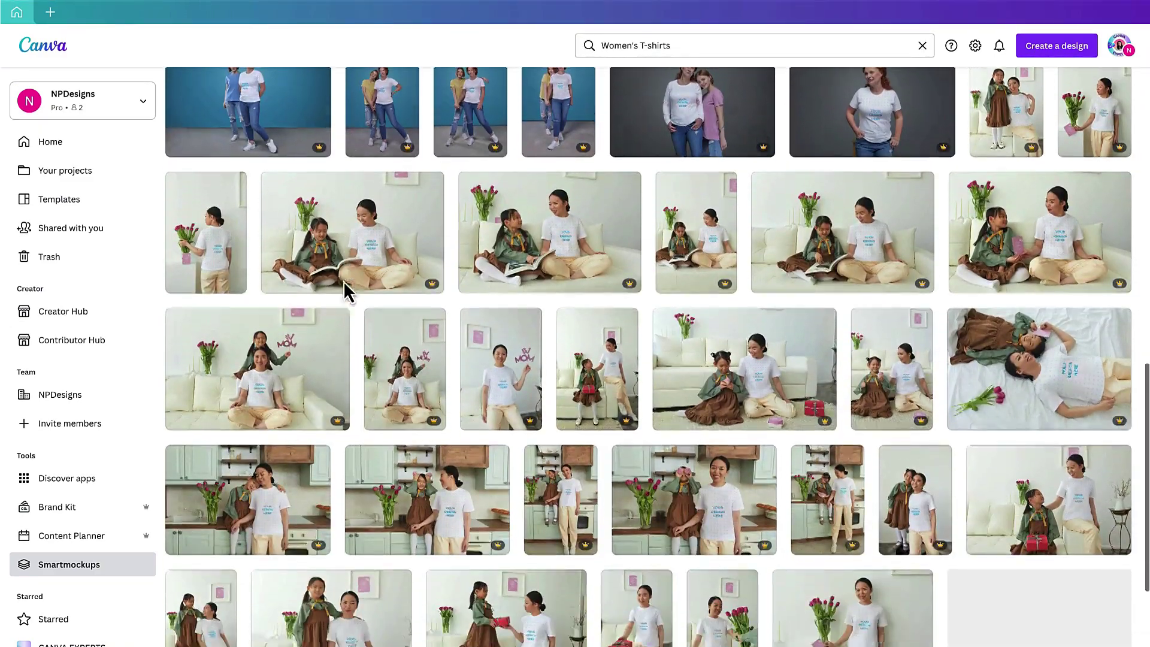
{"action": "scroll", "coordinate": [343, 282], "scroll_direction": "down", "scroll_amount": 4}
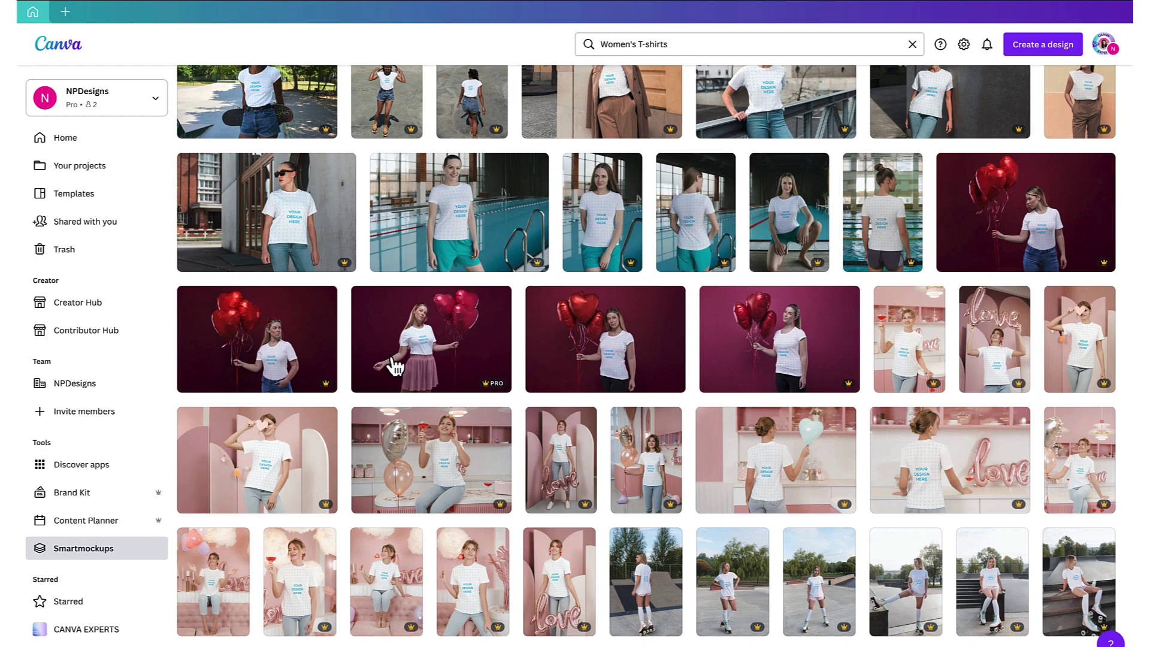
{"action": "left_click", "coordinate": [287, 454]}
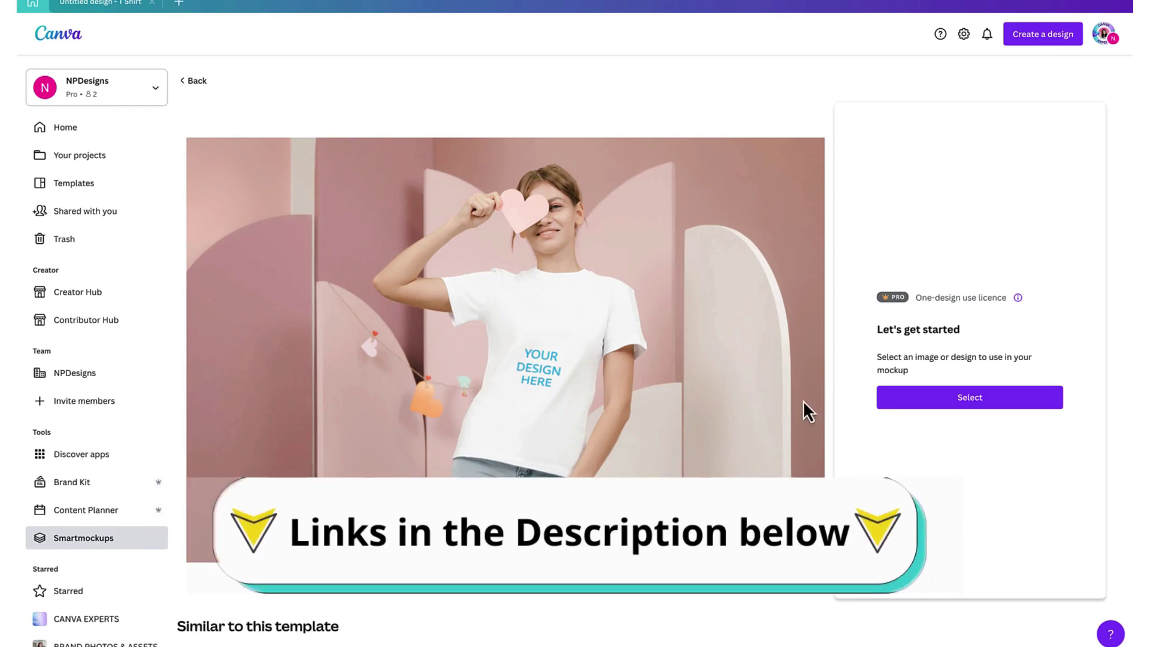
Open the mockup's design picker and browse the uploads plus the all, recent and shared designs.
{"action": "left_click", "coordinate": [975, 399]}
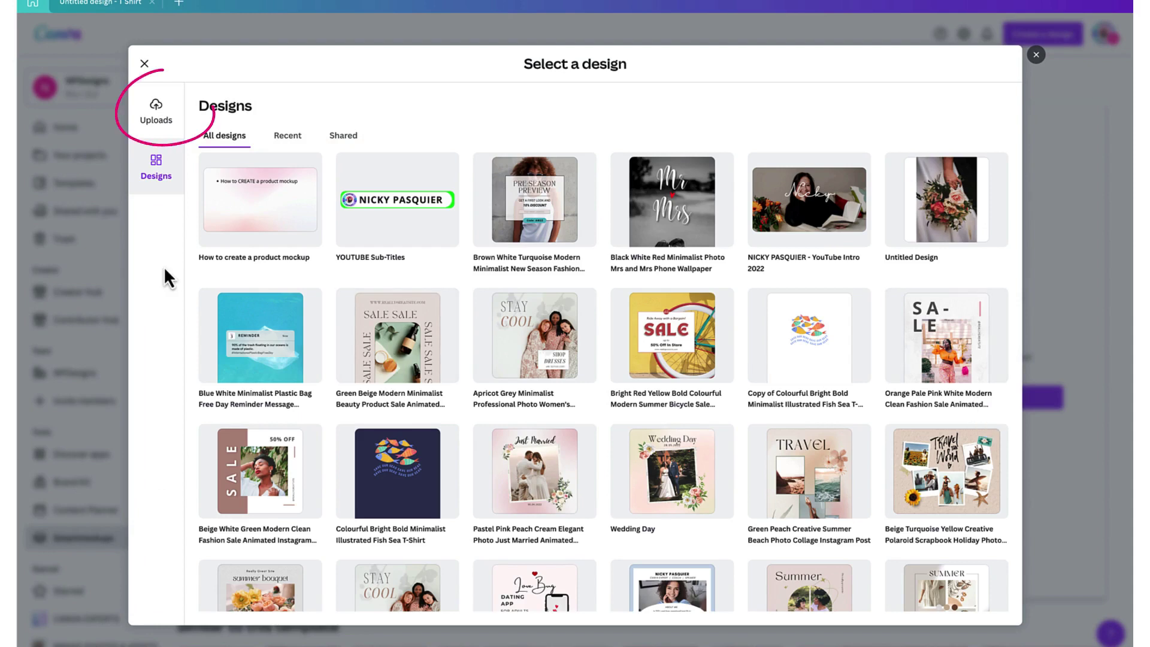
{"action": "left_click", "coordinate": [157, 119]}
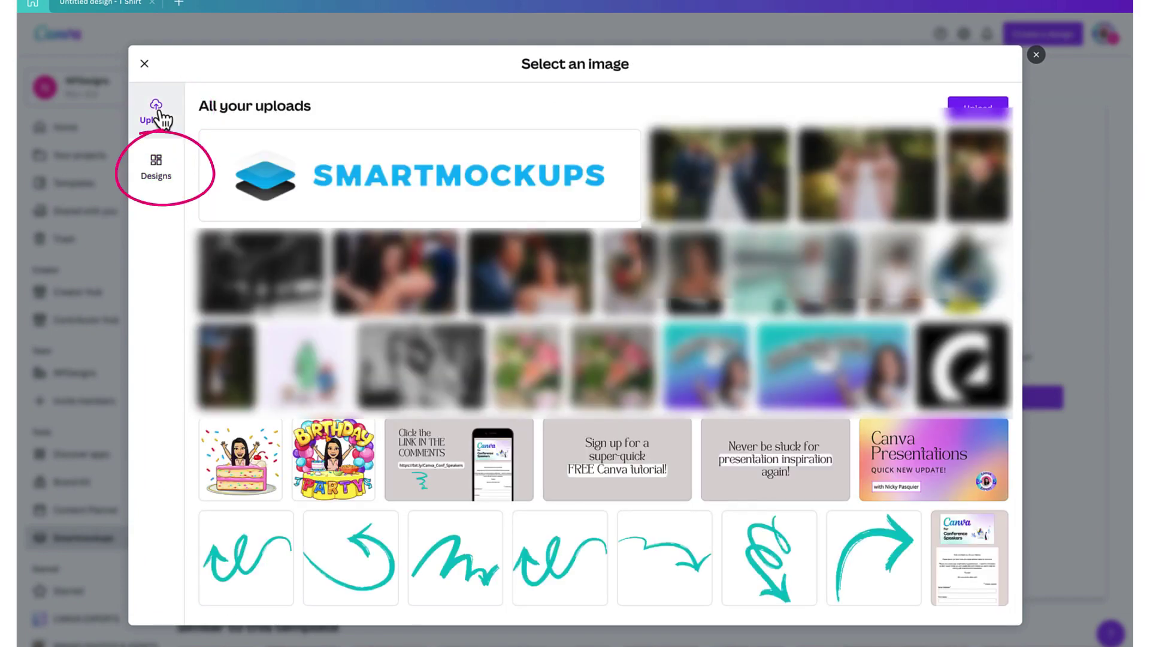
{"action": "left_click", "coordinate": [159, 175]}
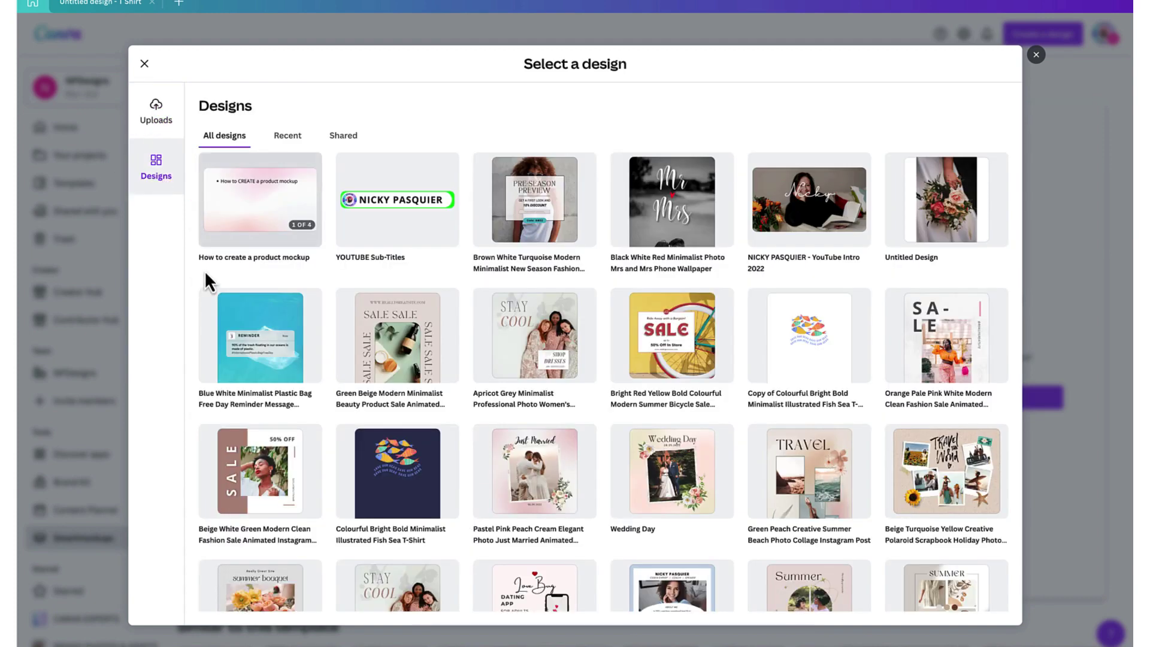
{"action": "scroll", "coordinate": [205, 273], "scroll_direction": "down", "scroll_amount": 5}
{"action": "scroll", "coordinate": [207, 282], "scroll_direction": "down", "scroll_amount": 6}
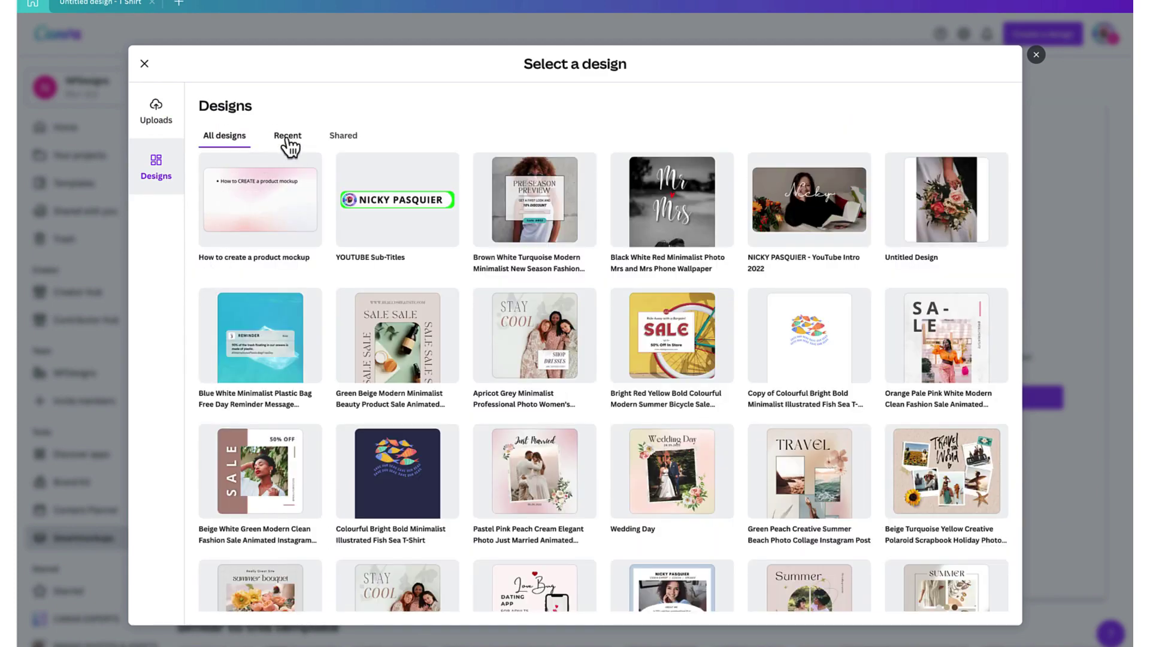
{"action": "left_click", "coordinate": [289, 137]}
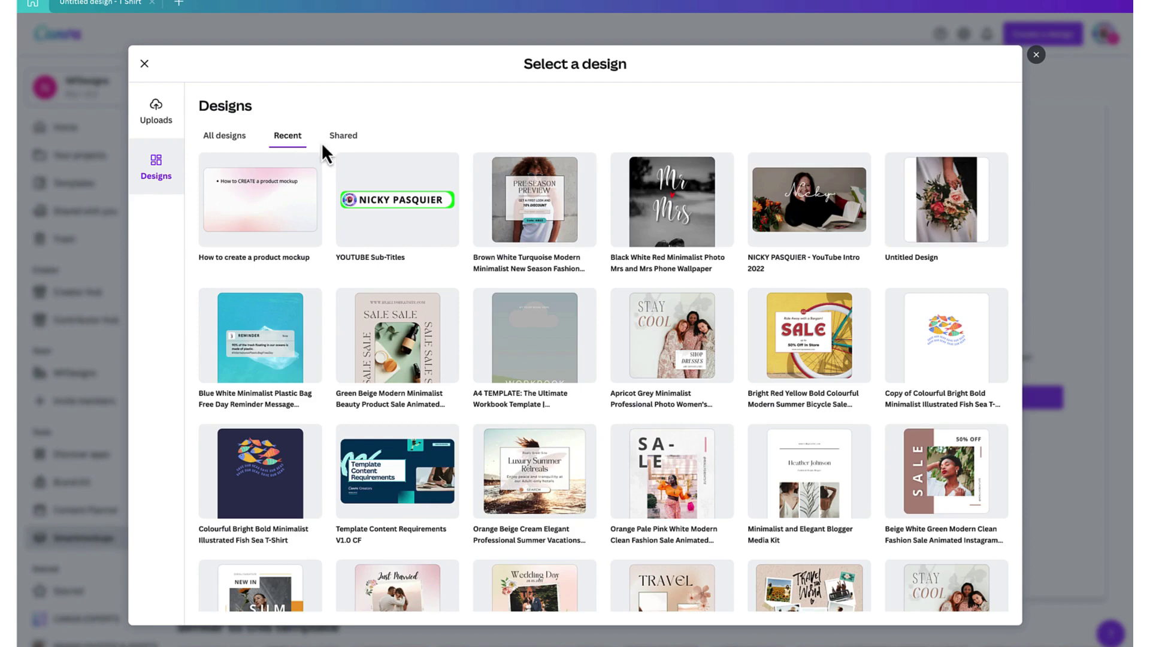
{"action": "left_click", "coordinate": [352, 144]}
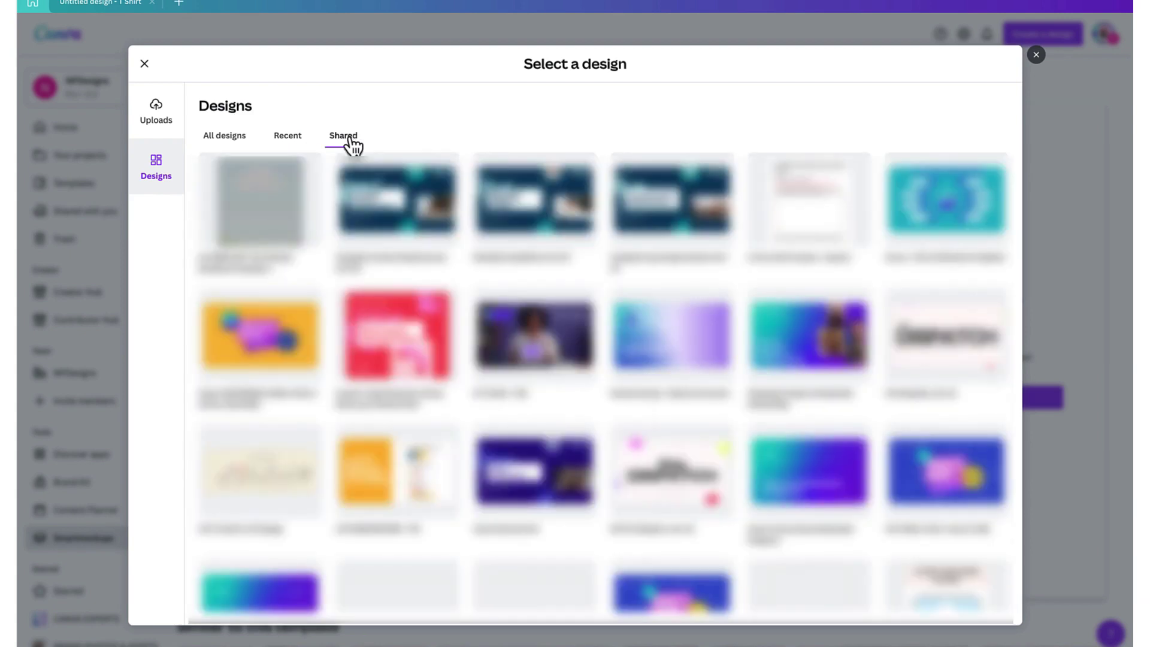
From all designs, place "Black Pink Elegant Typography Team Bride T-shirt" on the mockup.
{"action": "left_click", "coordinate": [220, 144]}
{"action": "scroll", "coordinate": [205, 313], "scroll_direction": "down", "scroll_amount": 2}
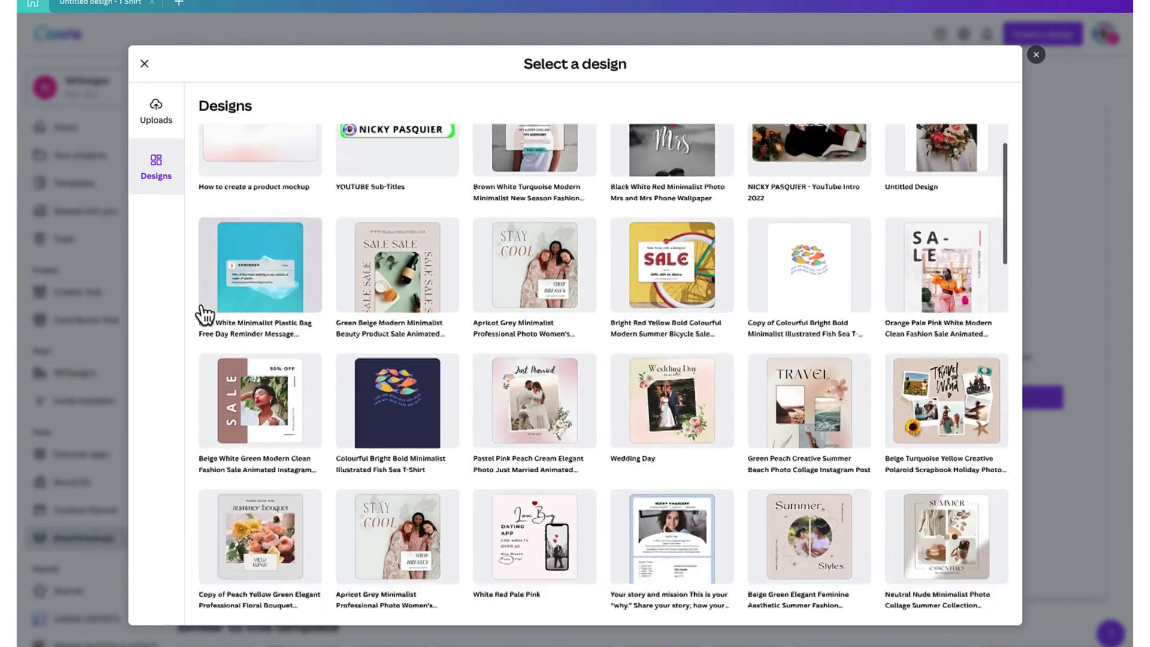
{"action": "scroll", "coordinate": [205, 314], "scroll_direction": "down", "scroll_amount": 10}
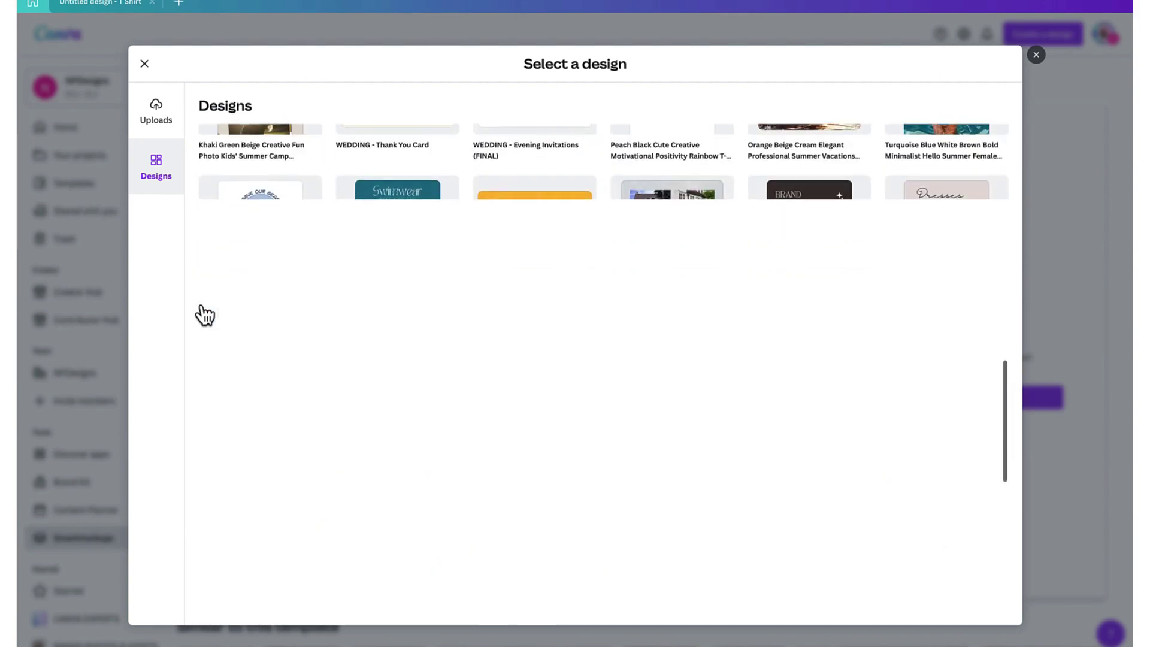
{"action": "scroll", "coordinate": [205, 314], "scroll_direction": "down", "scroll_amount": 5}
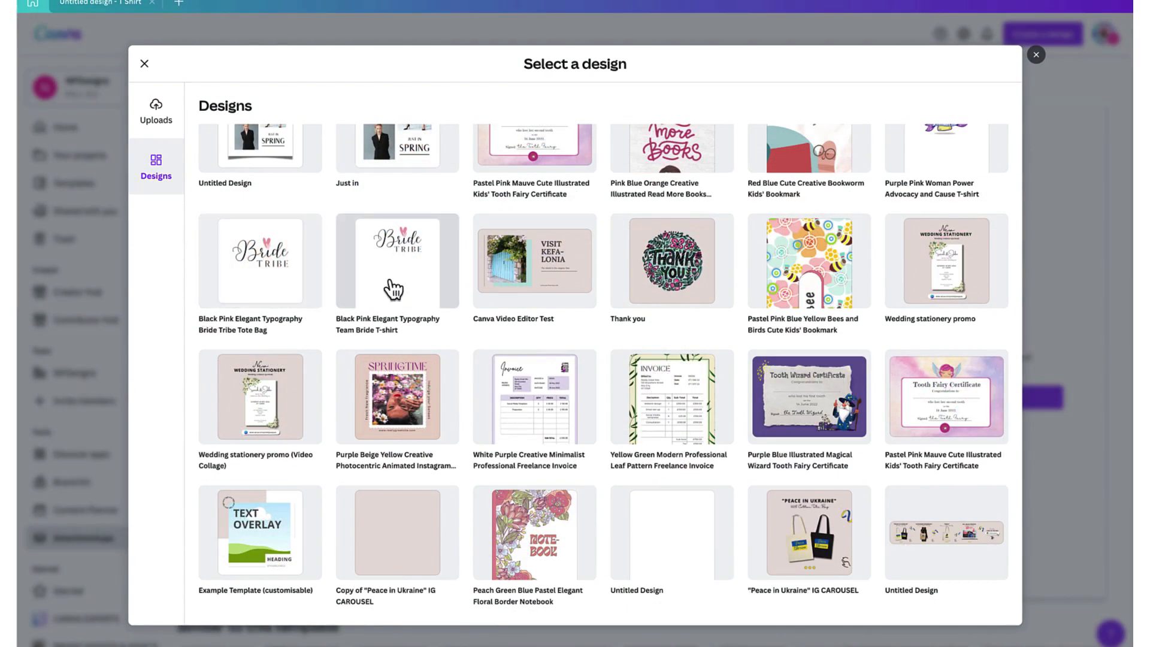
{"action": "left_click", "coordinate": [389, 292]}
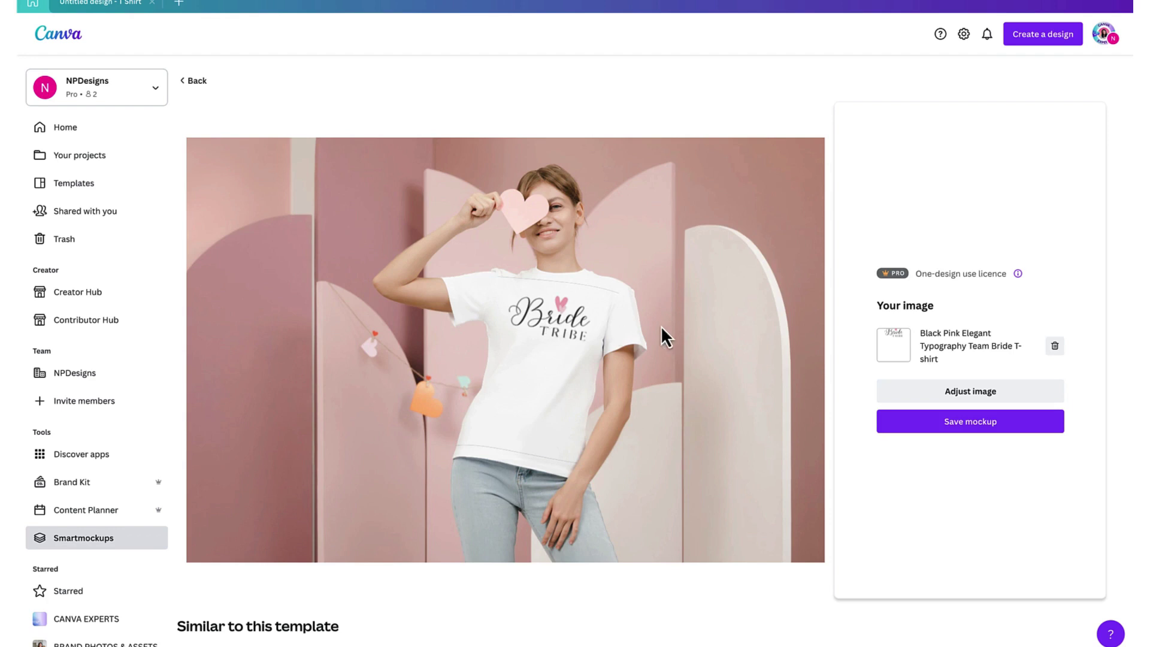
Open the image adjustments, then enlarge the Bride Tribe design to 130% and reposition it in the print area.
{"action": "left_click", "coordinate": [953, 396]}
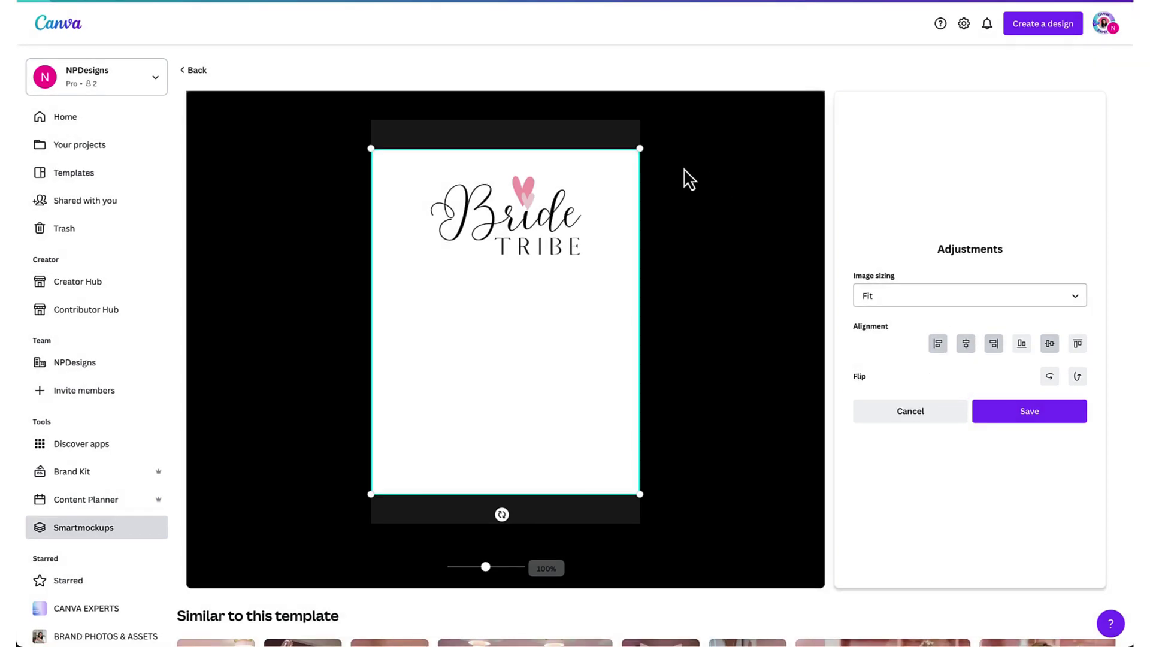
{"action": "left_click_drag", "start_coordinate": [640, 148], "coordinate": [739, 148]}
{"action": "left_click_drag", "start_coordinate": [560, 253], "coordinate": [524, 297]}
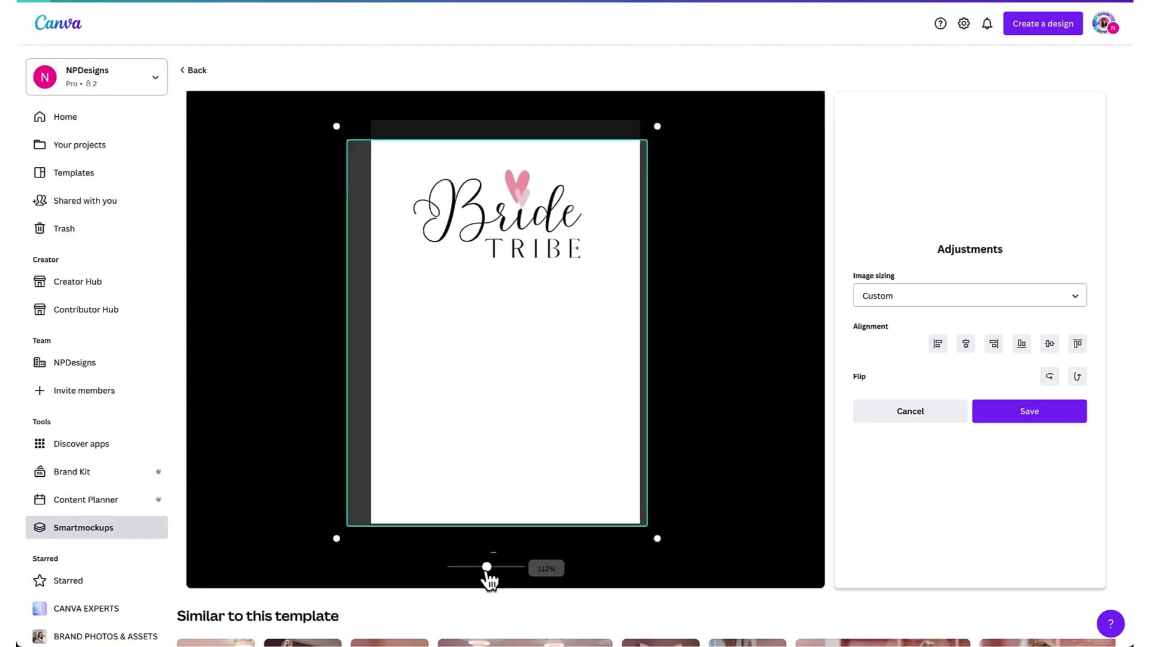
{"action": "left_click_drag", "start_coordinate": [540, 516], "coordinate": [513, 512]}
{"action": "left_click_drag", "start_coordinate": [473, 577], "coordinate": [491, 580]}
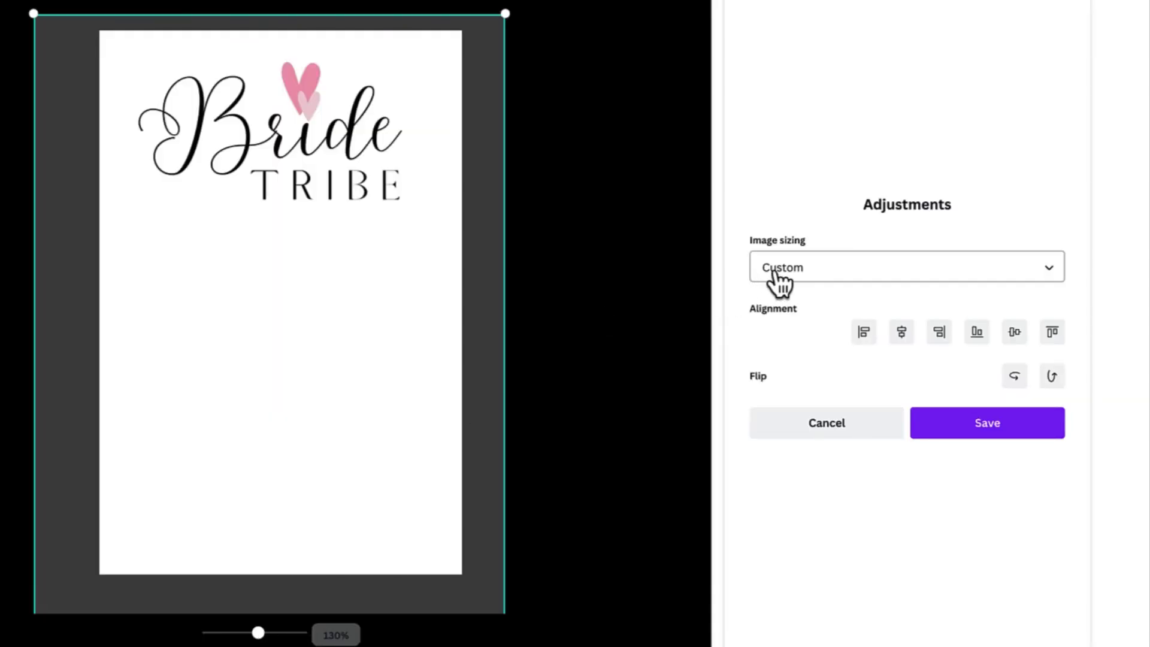
Try the Fit, Fill and Stretch image sizing options on the Bride Tribe design.
{"action": "left_click", "coordinate": [776, 272]}
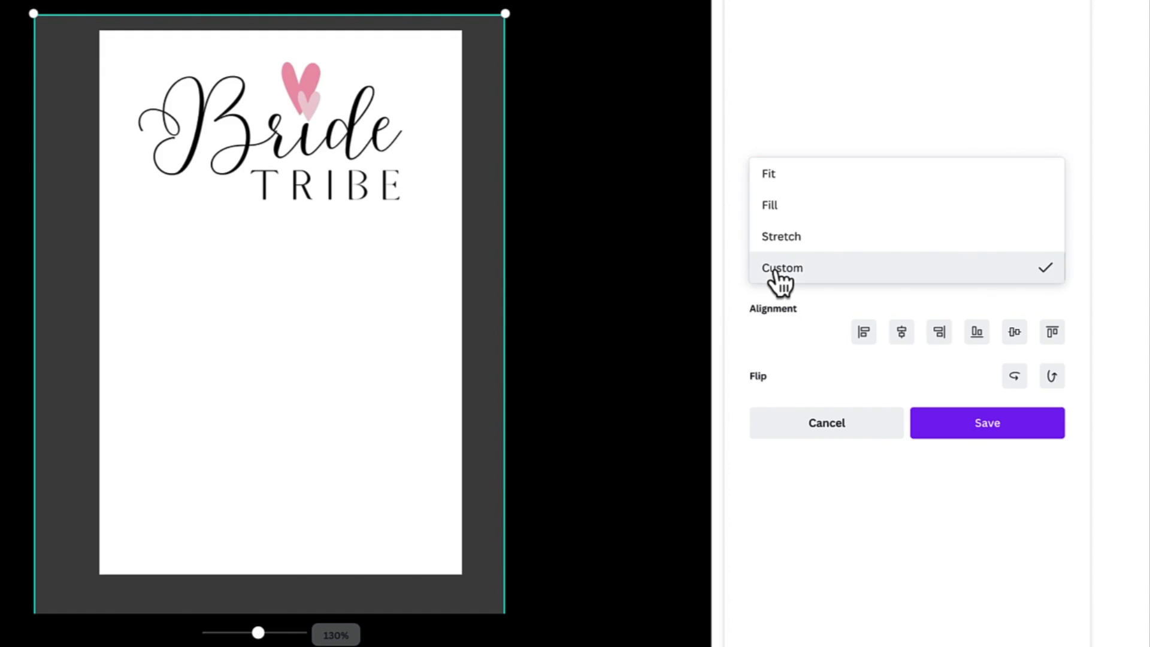
{"action": "left_click", "coordinate": [786, 178]}
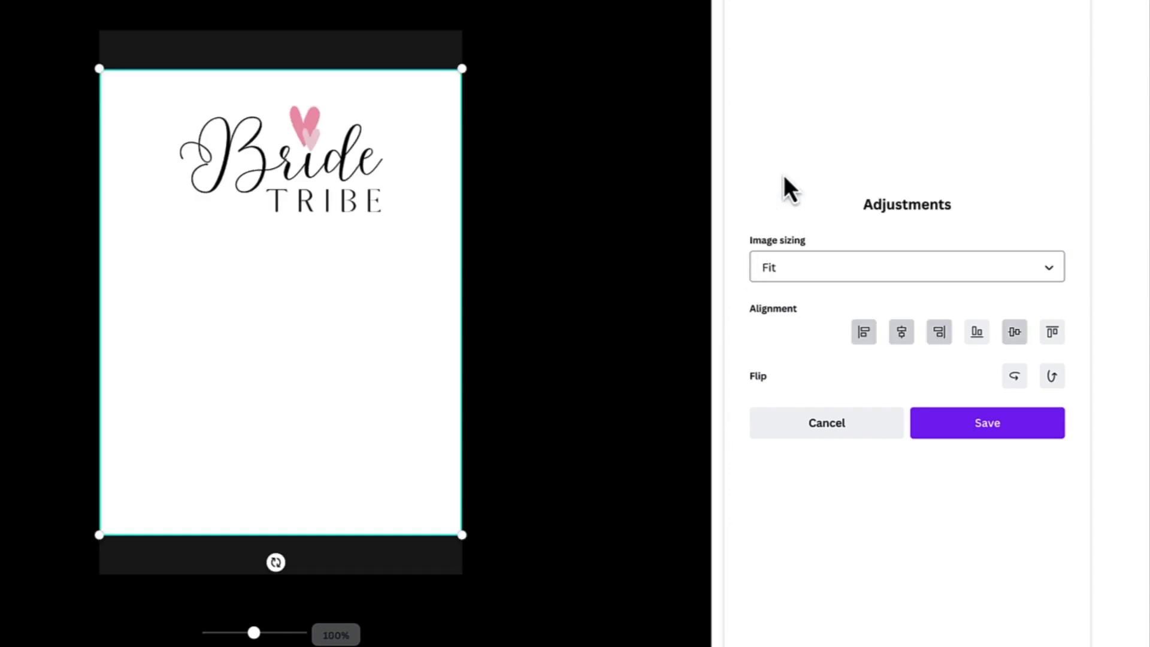
{"action": "left_click", "coordinate": [767, 270]}
{"action": "left_click", "coordinate": [772, 297]}
{"action": "left_click", "coordinate": [785, 269]}
{"action": "left_click", "coordinate": [783, 299]}
{"action": "left_click", "coordinate": [792, 277]}
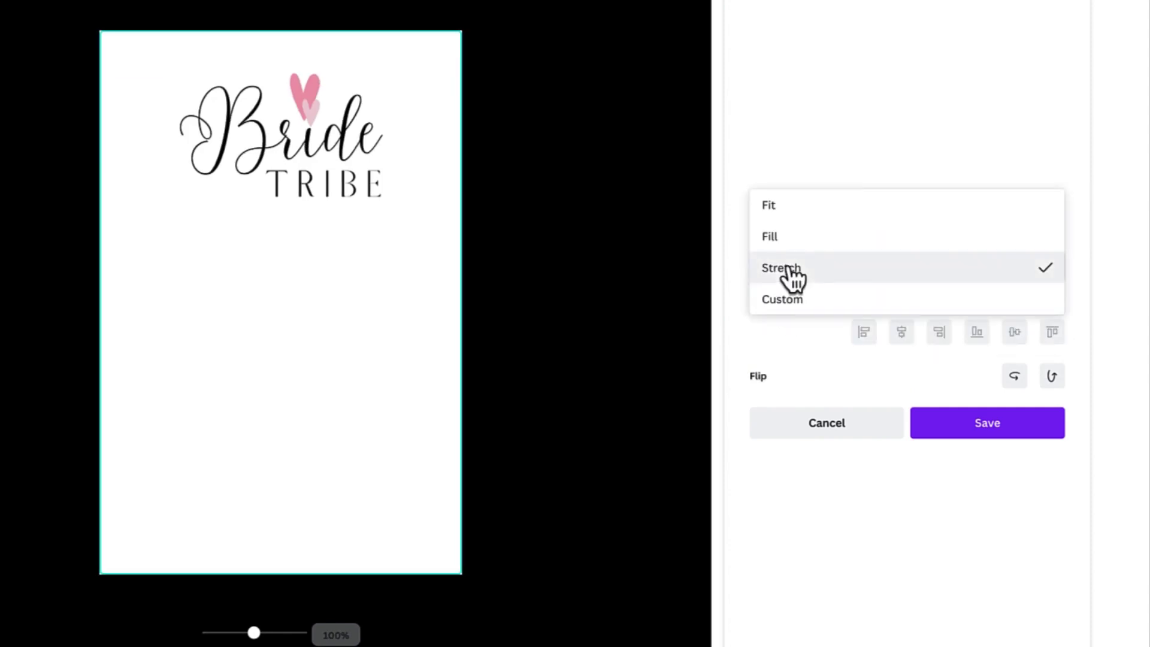
{"action": "left_click", "coordinate": [781, 317]}
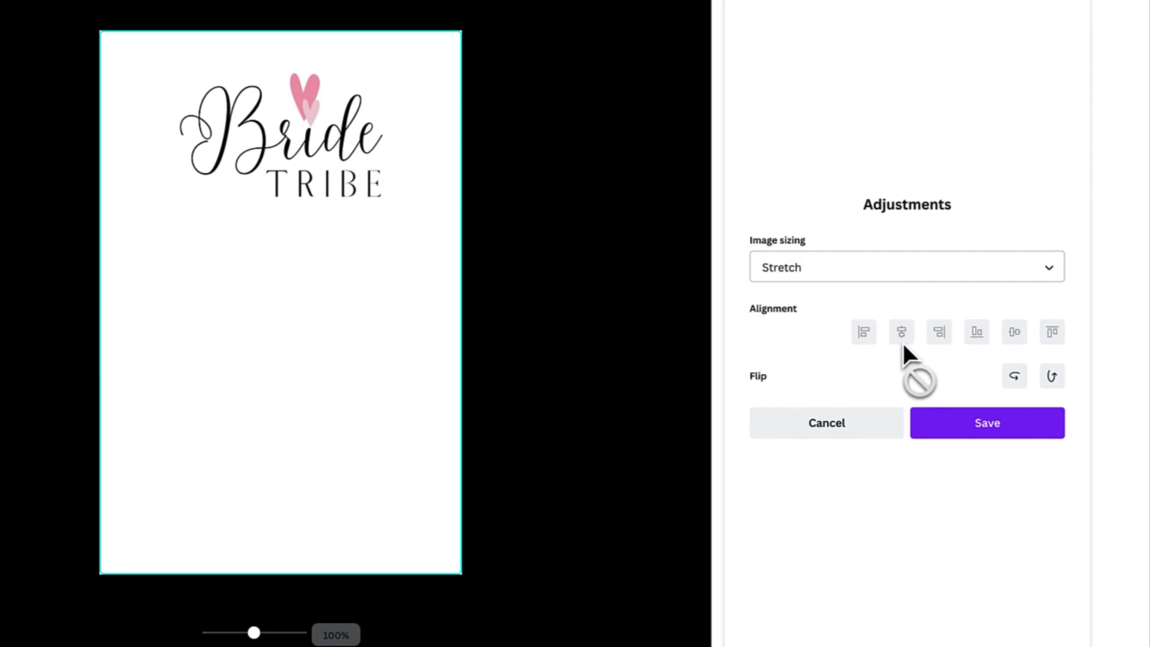
Flip the design horizontally and vertically, then reverse both flips.
{"action": "left_click", "coordinate": [1015, 380]}
{"action": "left_click", "coordinate": [1053, 382]}
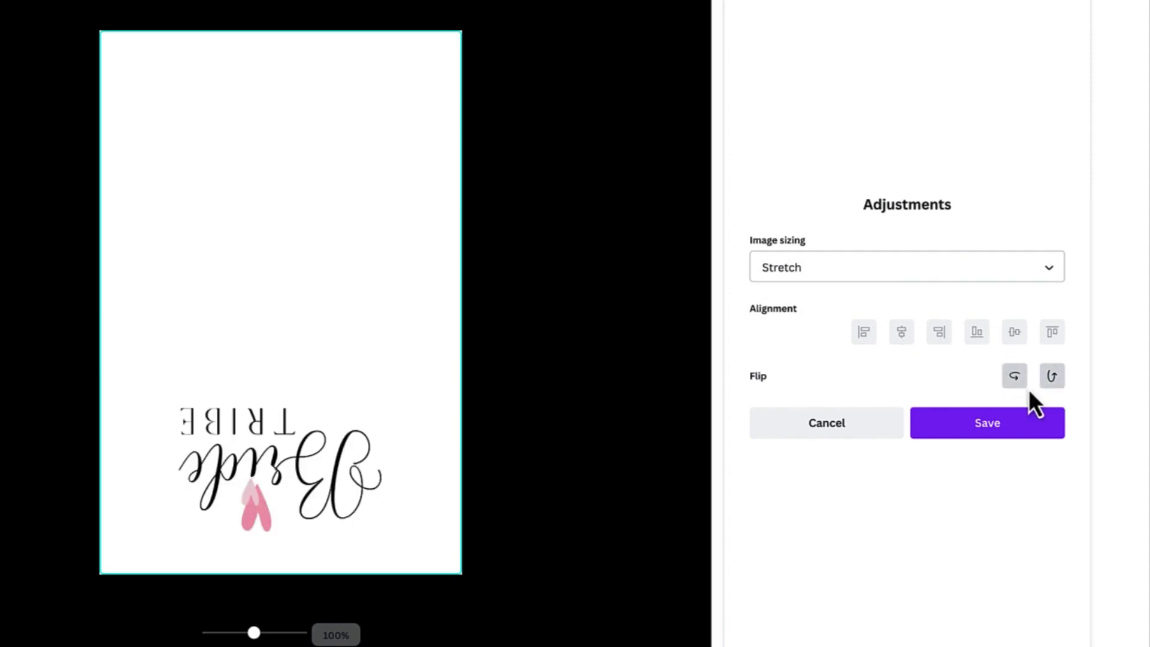
{"action": "left_click", "coordinate": [1014, 380]}
{"action": "left_click", "coordinate": [1051, 382]}
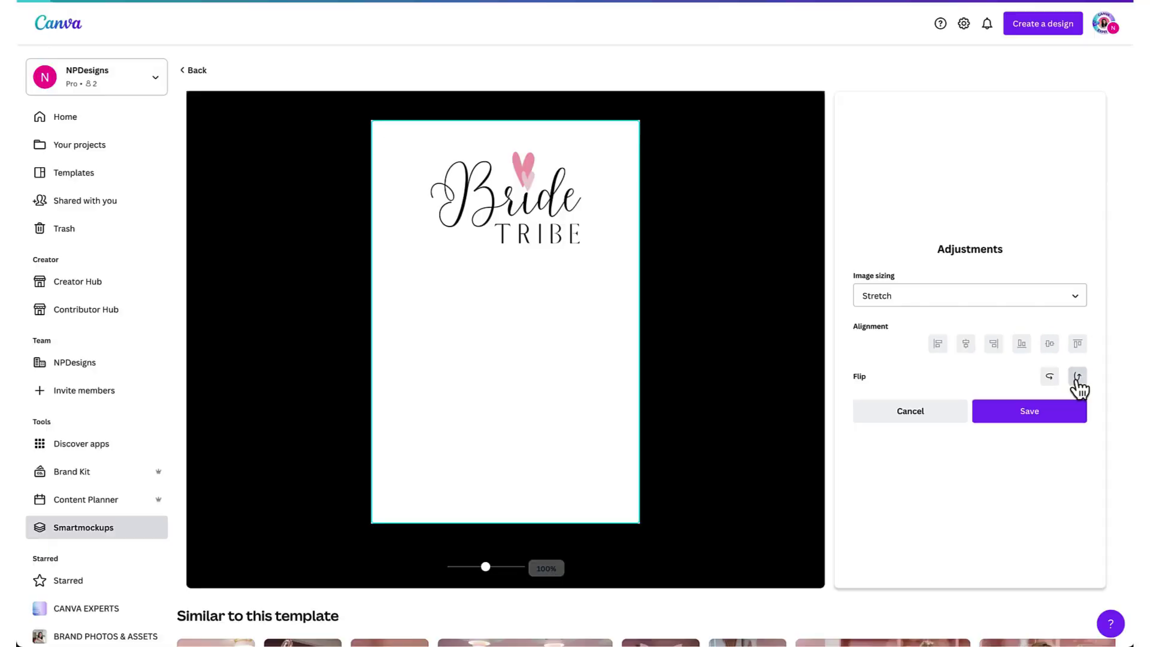
Set the image sizing to Fill, shift the design slightly to the right and save the adjustments.
{"action": "left_click", "coordinate": [892, 300]}
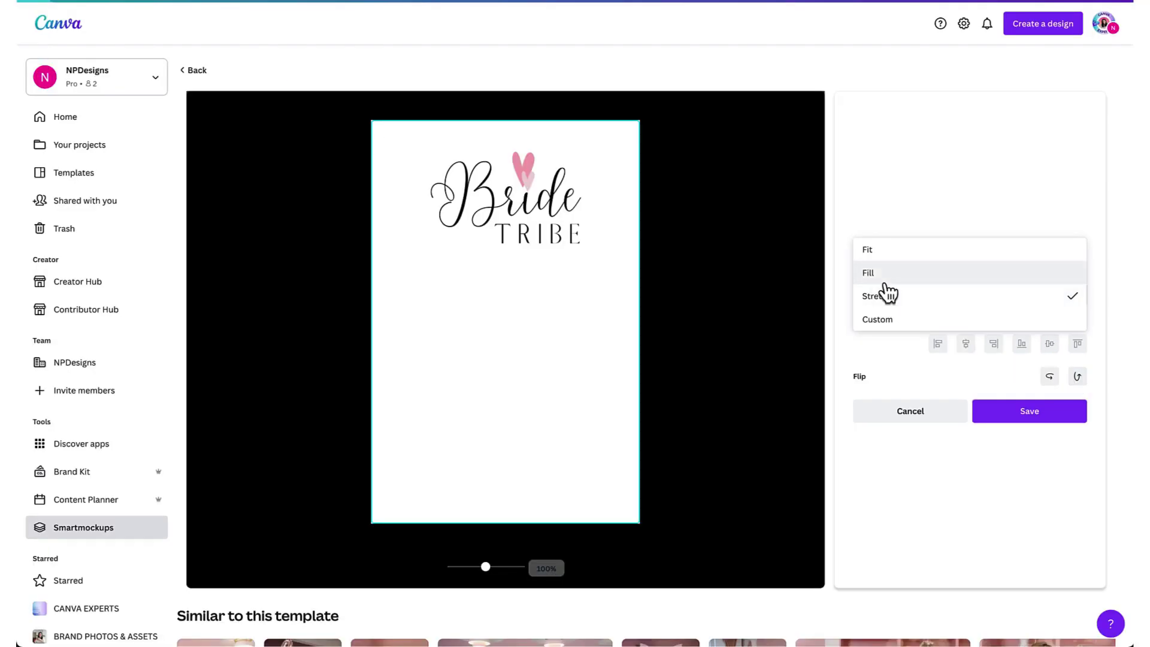
{"action": "left_click", "coordinate": [885, 282]}
{"action": "left_click_drag", "start_coordinate": [572, 347], "coordinate": [579, 347]}
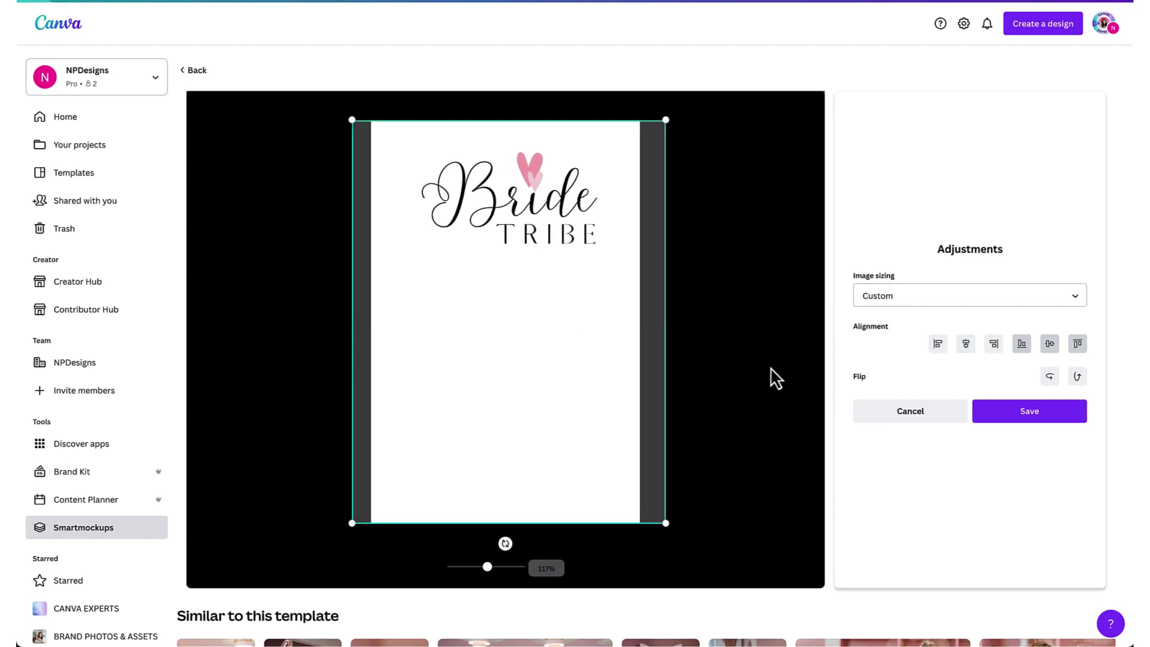
{"action": "left_click", "coordinate": [998, 412]}
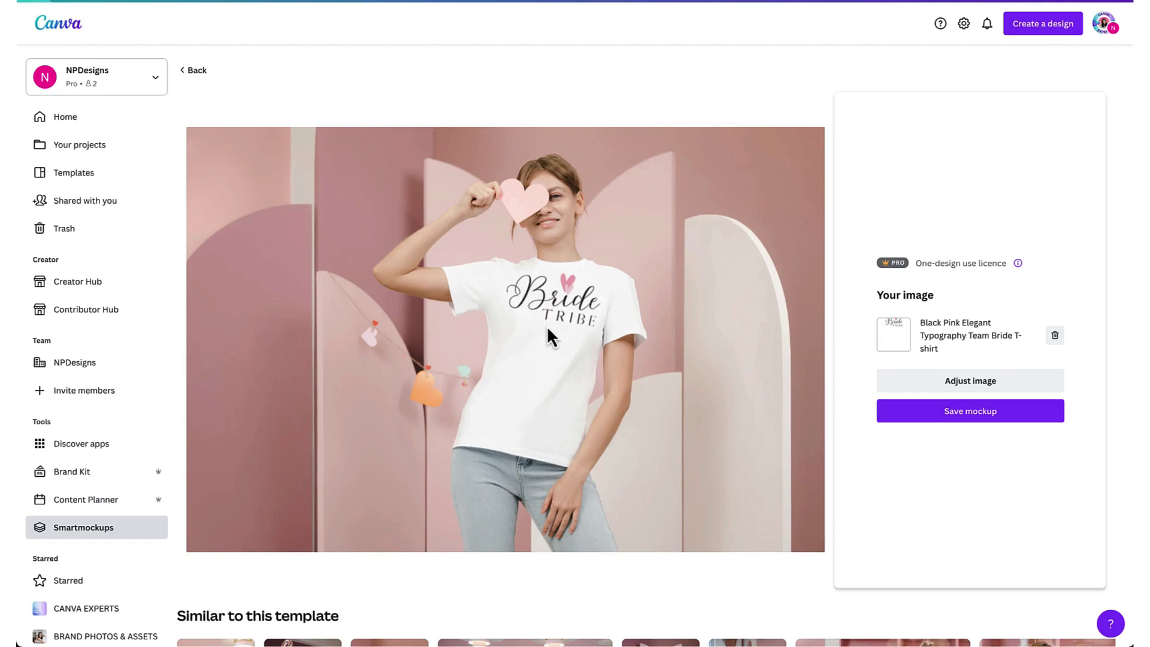
Save the T-shirt mockup and use it in a new Presentation (16:9) design.
{"action": "scroll", "coordinate": [533, 318], "scroll_direction": "down", "scroll_amount": 1}
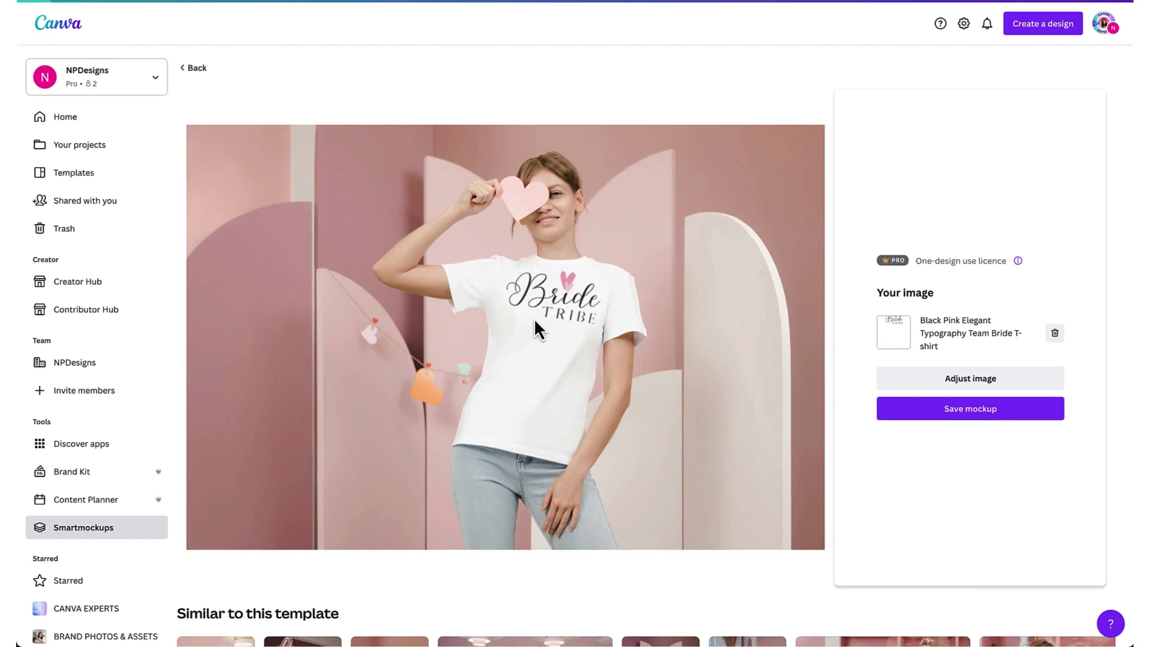
{"action": "scroll", "coordinate": [533, 318], "scroll_direction": "down", "scroll_amount": 3}
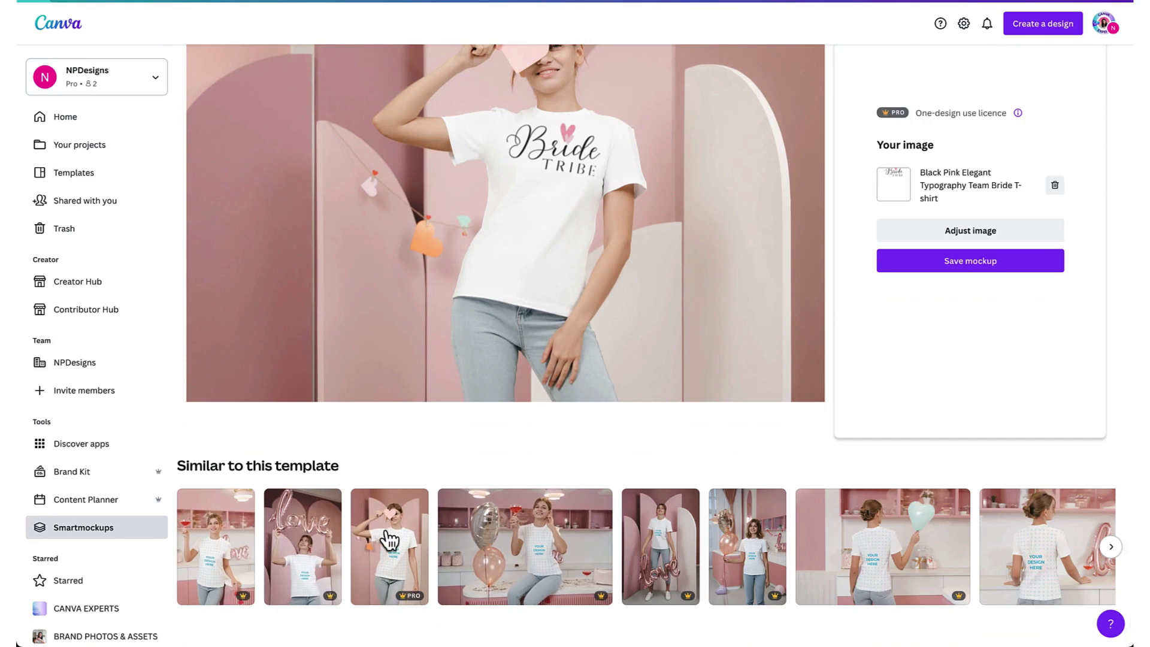
{"action": "scroll", "coordinate": [793, 450], "scroll_direction": "up", "scroll_amount": 3}
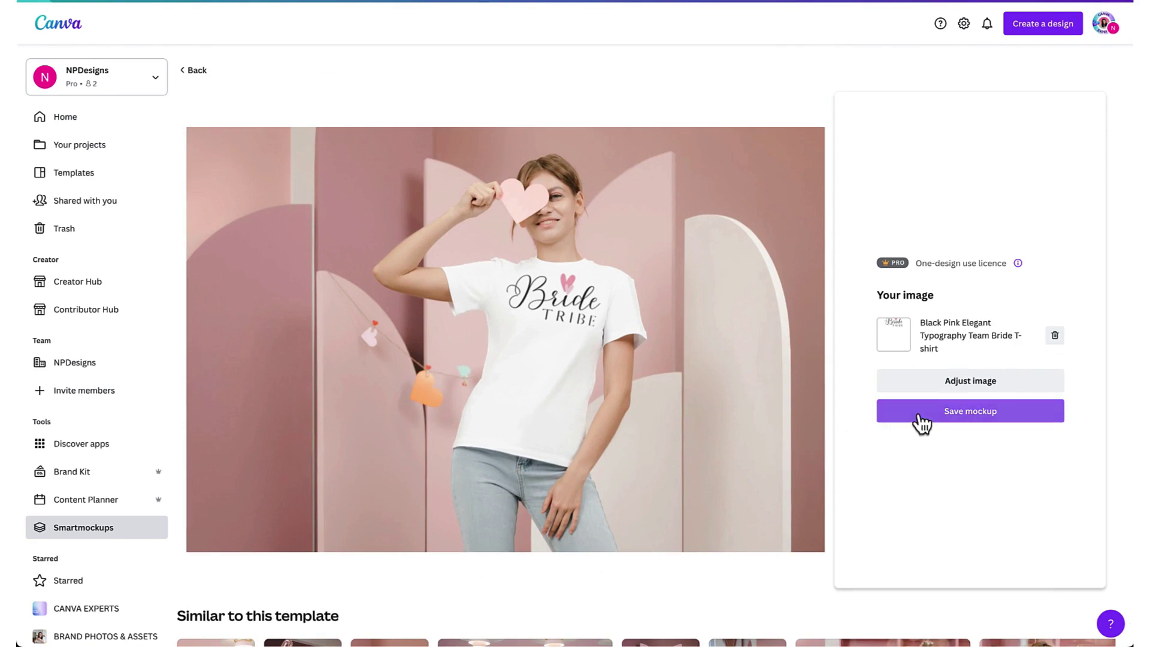
{"action": "left_click", "coordinate": [933, 413]}
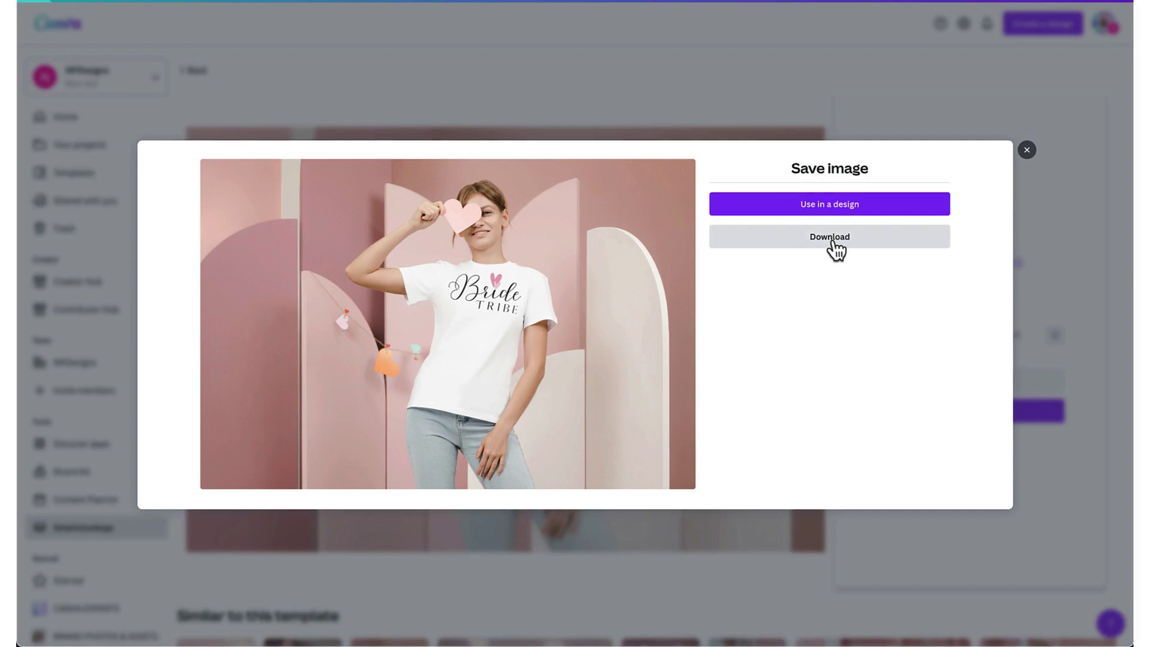
{"action": "left_click", "coordinate": [836, 207]}
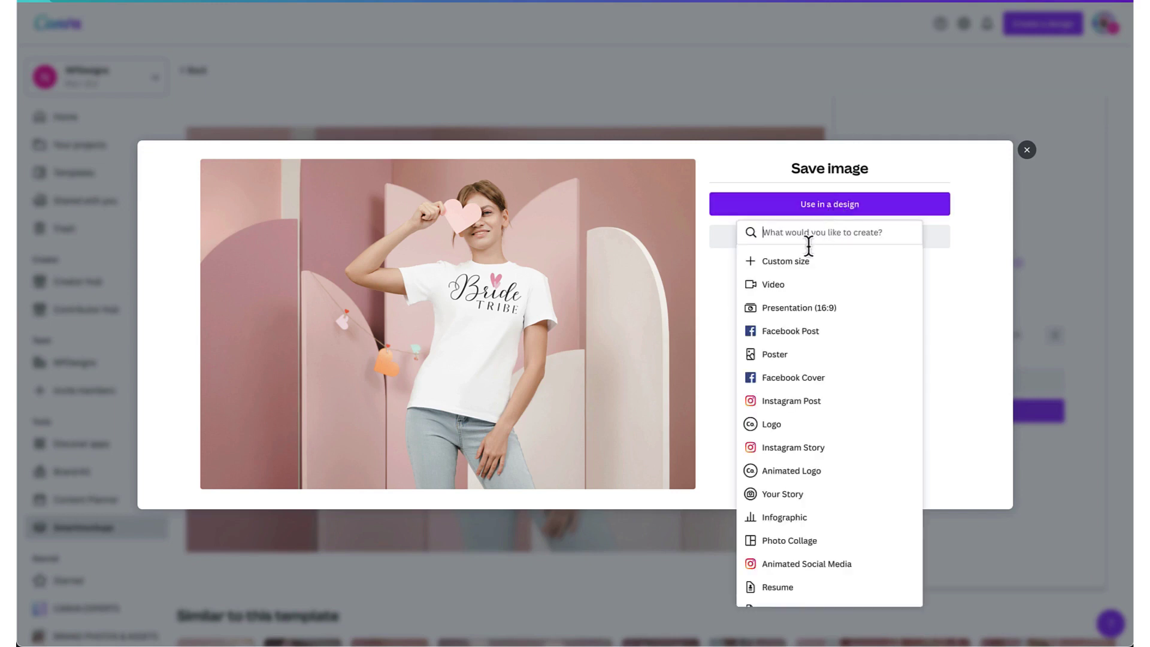
{"action": "left_click", "coordinate": [774, 309]}
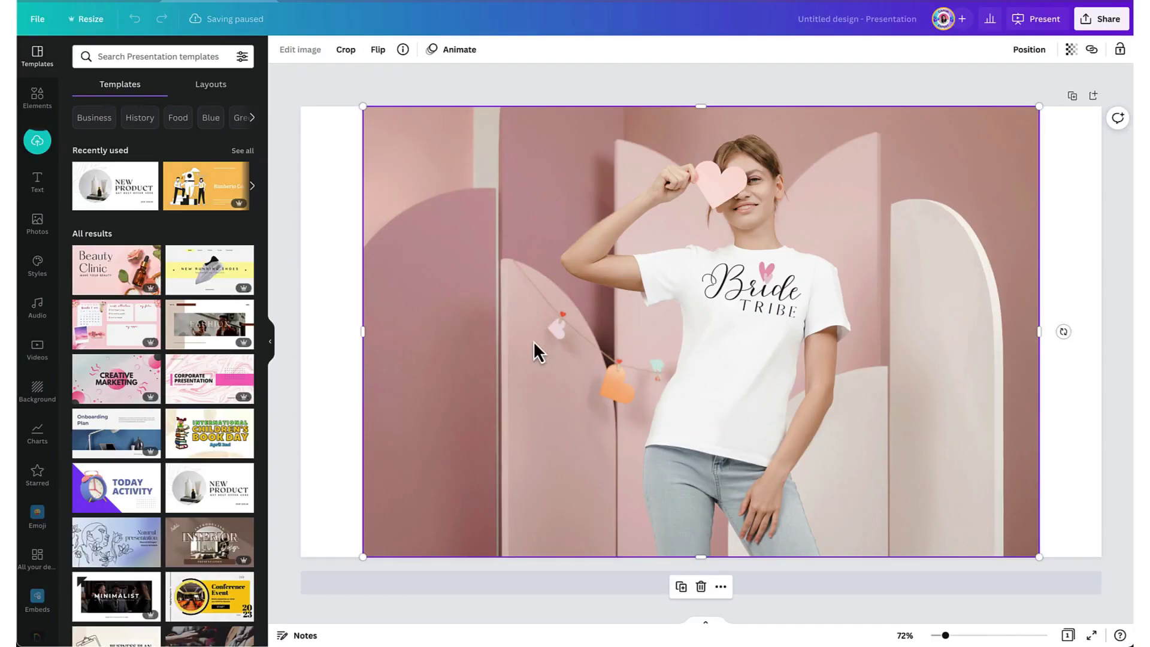
Enlarge and reposition the mockup image to fill the whole presentation page, and collapse the template list.
{"action": "left_click_drag", "start_coordinate": [361, 561], "coordinate": [301, 599]}
{"action": "left_click_drag", "start_coordinate": [1038, 107], "coordinate": [1116, 82]}
{"action": "left_click_drag", "start_coordinate": [934, 220], "coordinate": [931, 245]}
{"action": "left_click", "coordinate": [883, 69]}
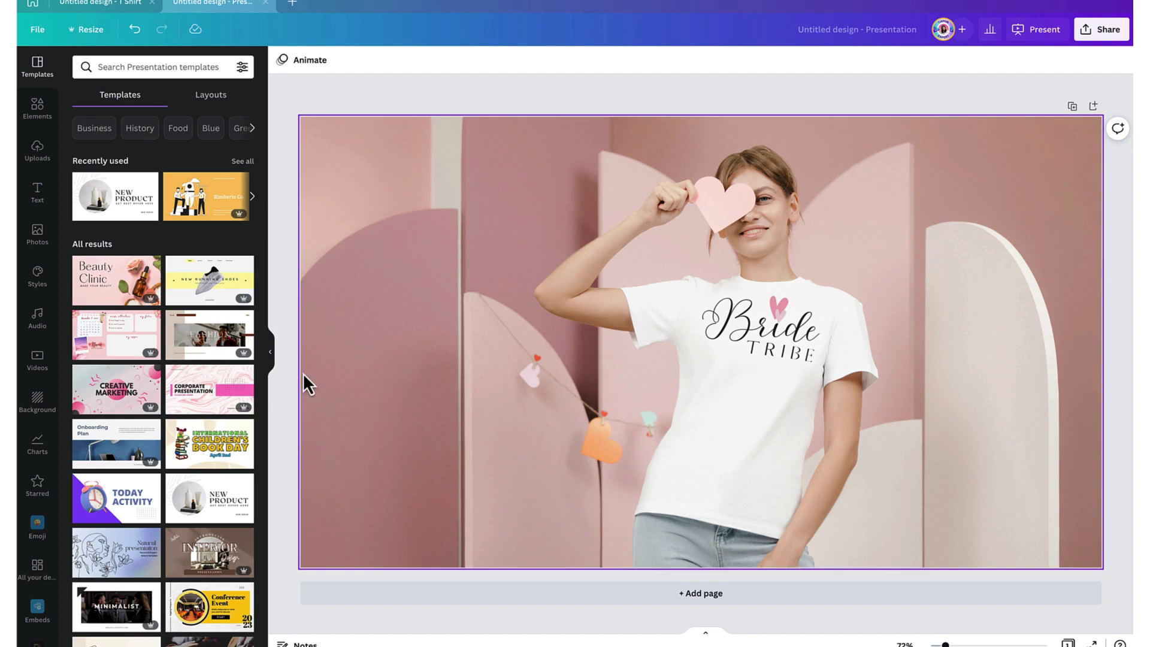
{"action": "left_click", "coordinate": [270, 356]}
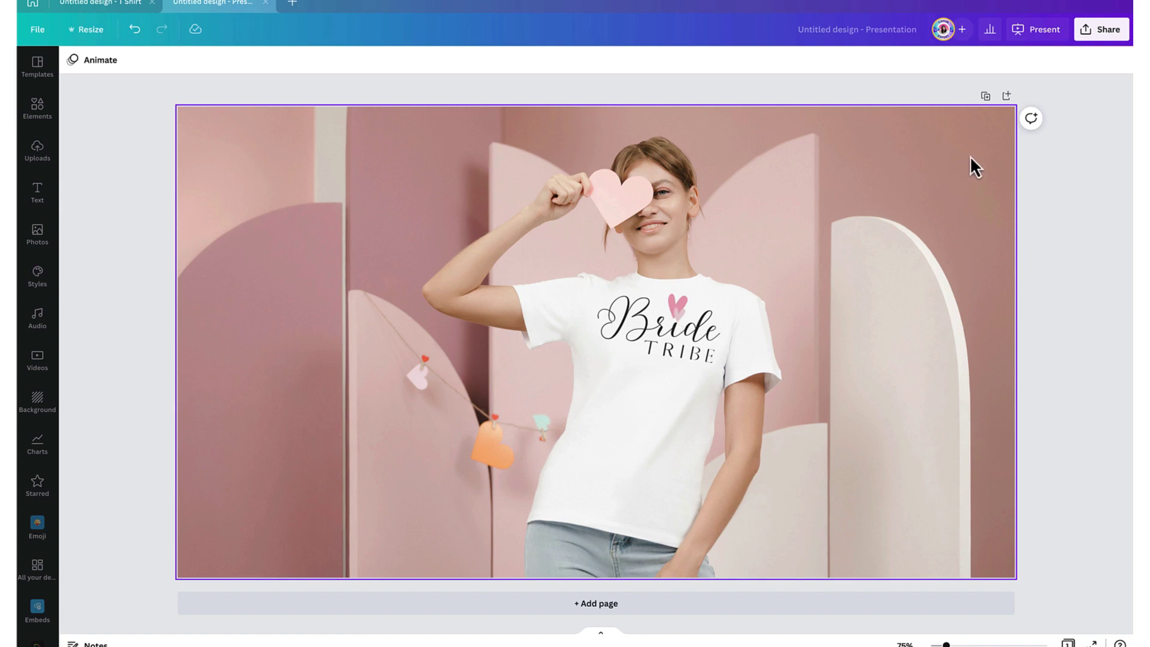
Set the design's link sharing to Only NPDesigns and open the permission levels for the link.
{"action": "left_click", "coordinate": [1100, 31]}
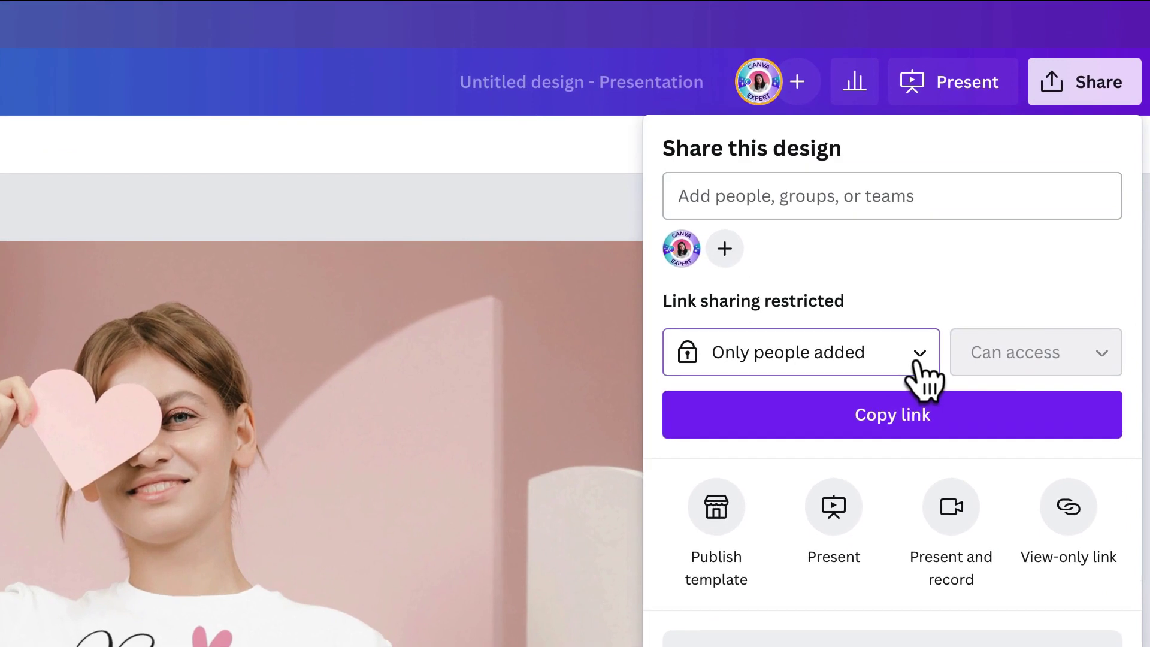
{"action": "left_click", "coordinate": [921, 371]}
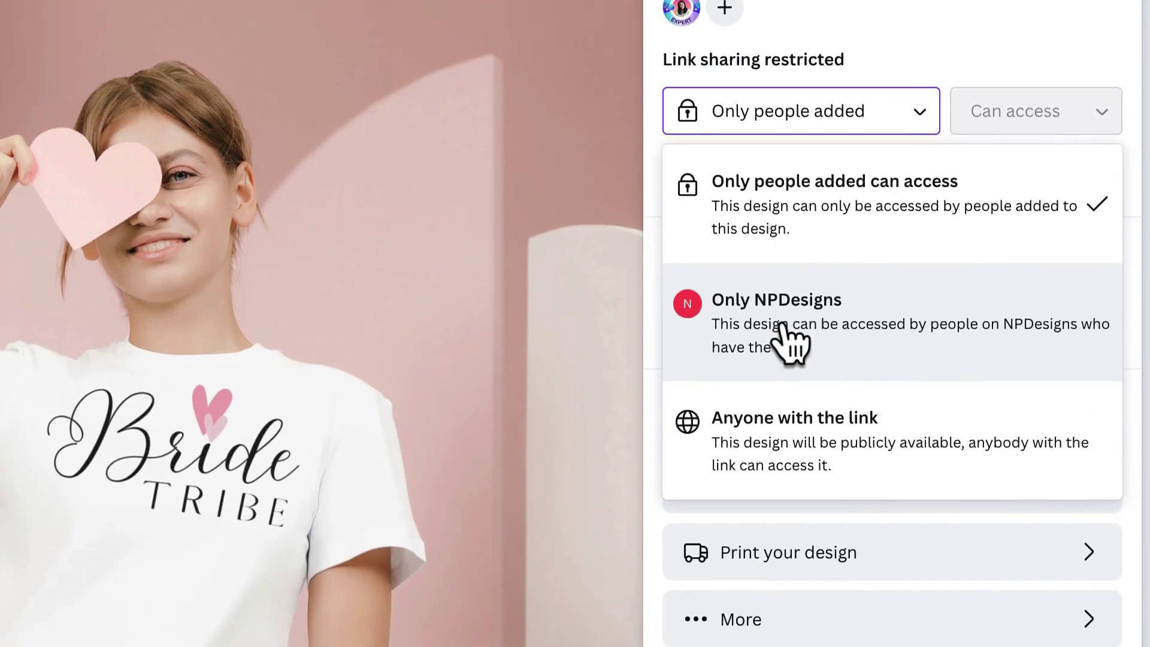
{"action": "left_click", "coordinate": [782, 566]}
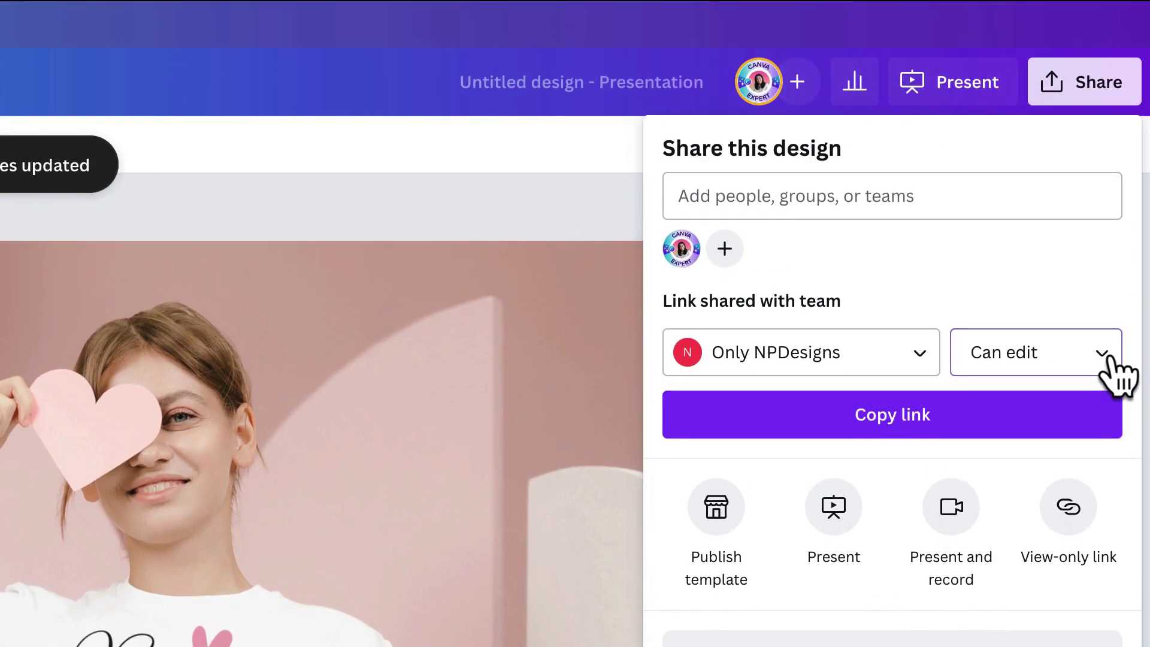
{"action": "left_click", "coordinate": [1106, 120]}
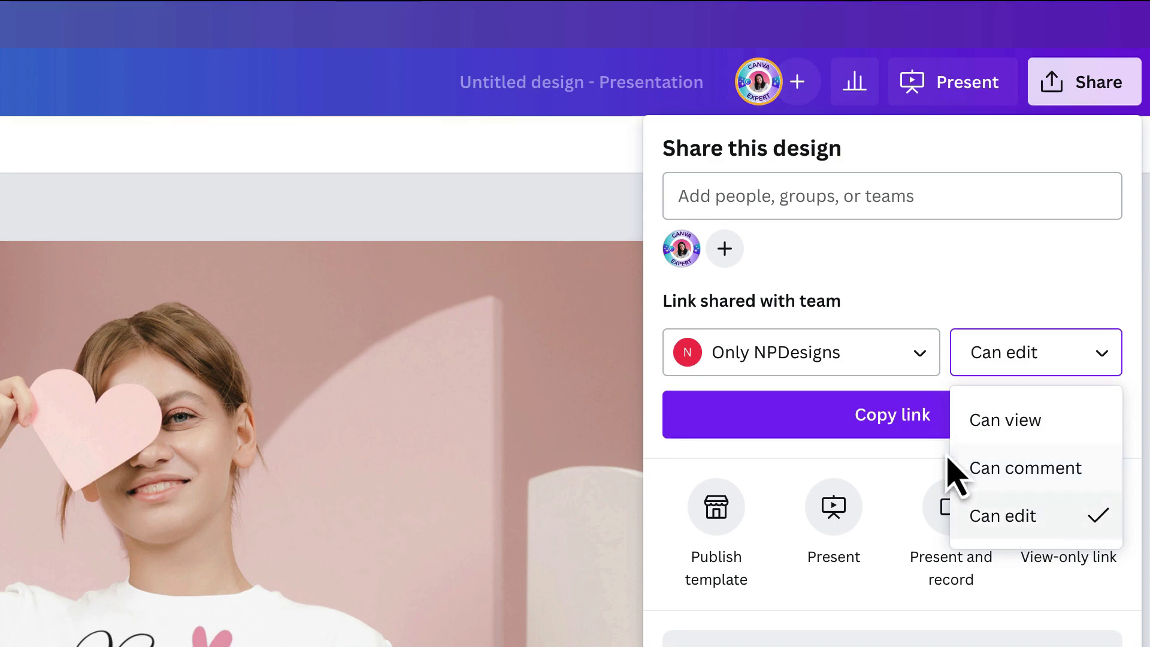
Change the link sharing to Anyone with the link and show the available permission levels.
{"action": "left_click", "coordinate": [906, 375]}
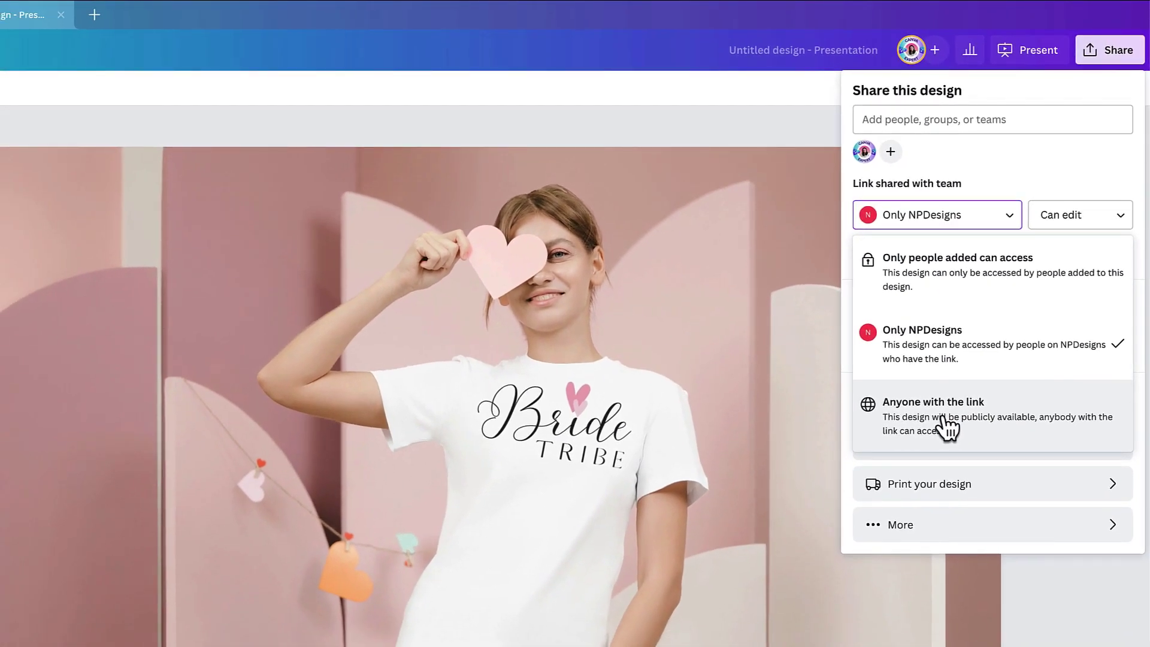
{"action": "left_click", "coordinate": [948, 426]}
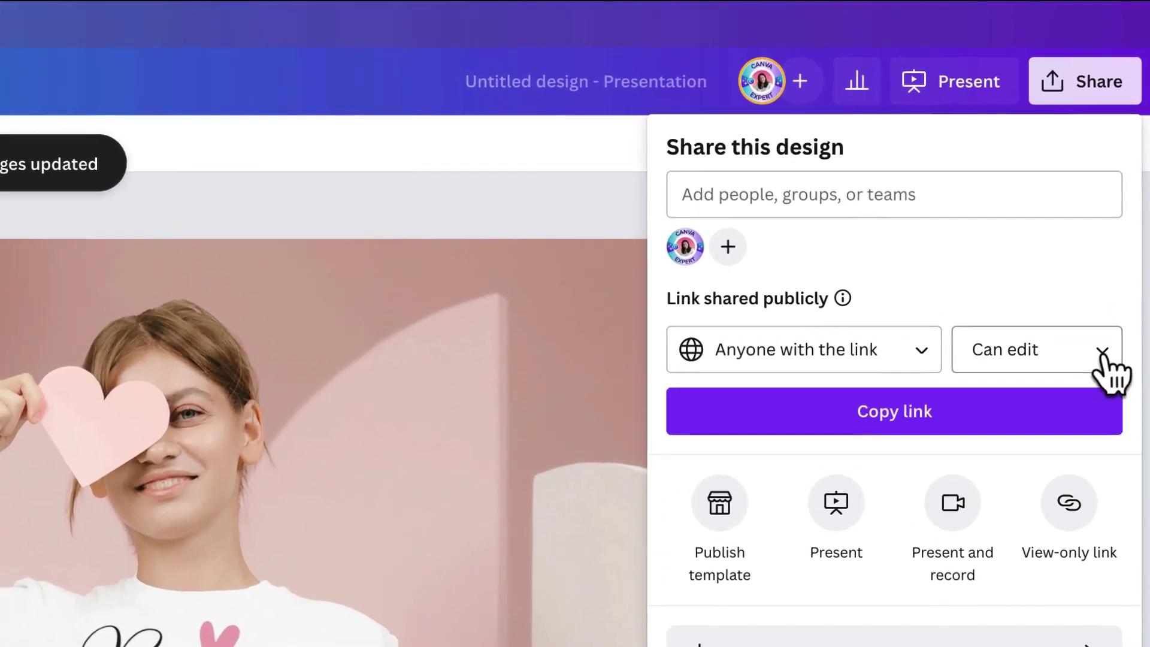
{"action": "left_click", "coordinate": [1121, 215]}
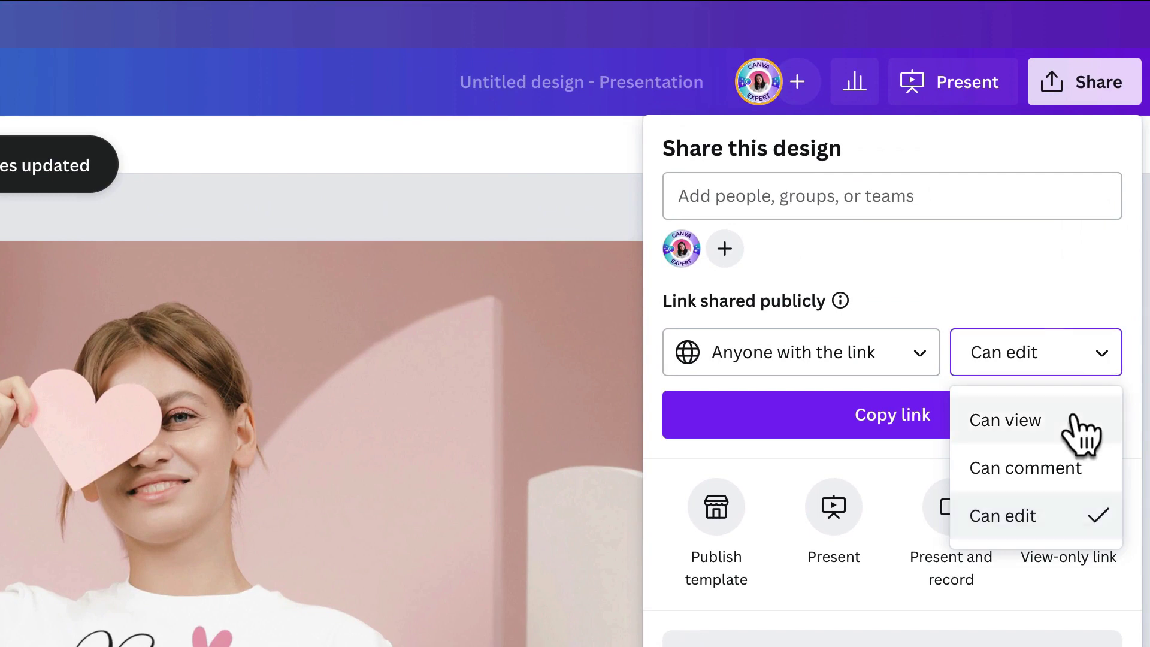
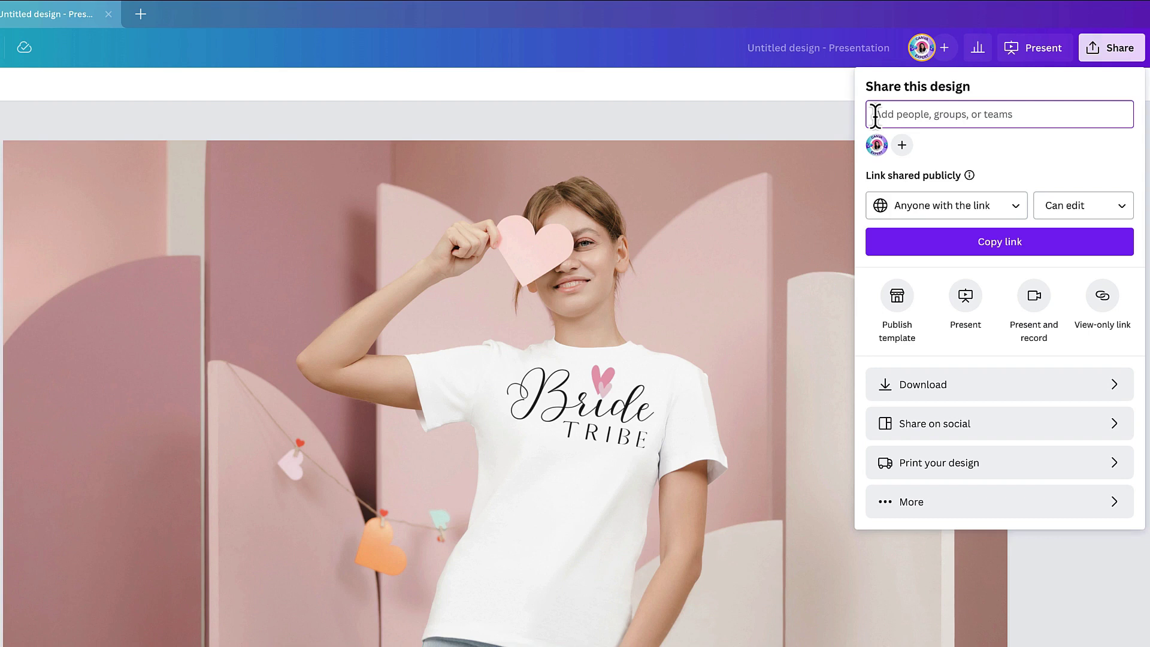
Add the suggested team member as a share recipient and write the message "What do you think of this design?".
{"action": "type", "text": "@"}
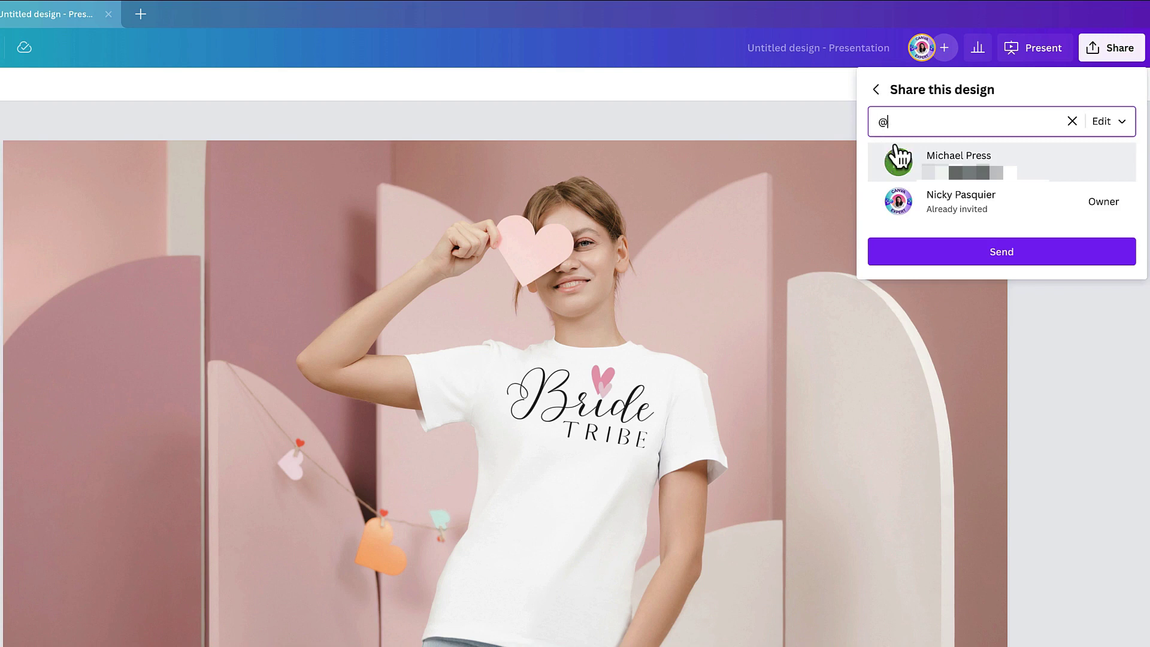
{"action": "left_click", "coordinate": [934, 157]}
{"action": "left_click", "coordinate": [891, 185]}
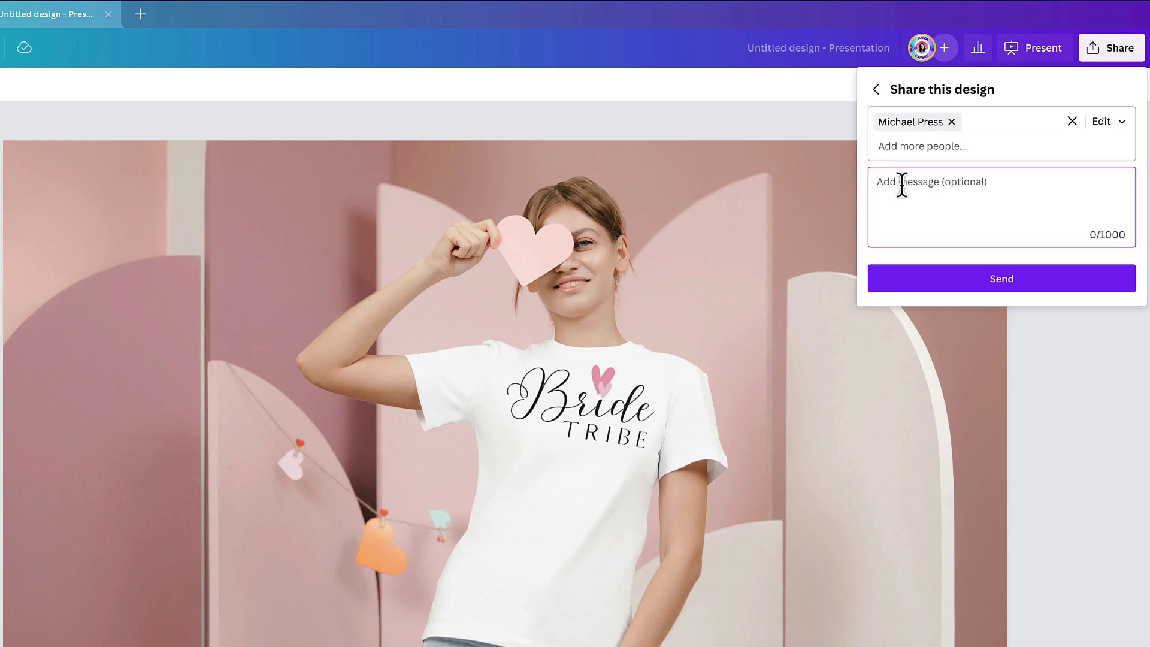
{"action": "type", "text": "What "}
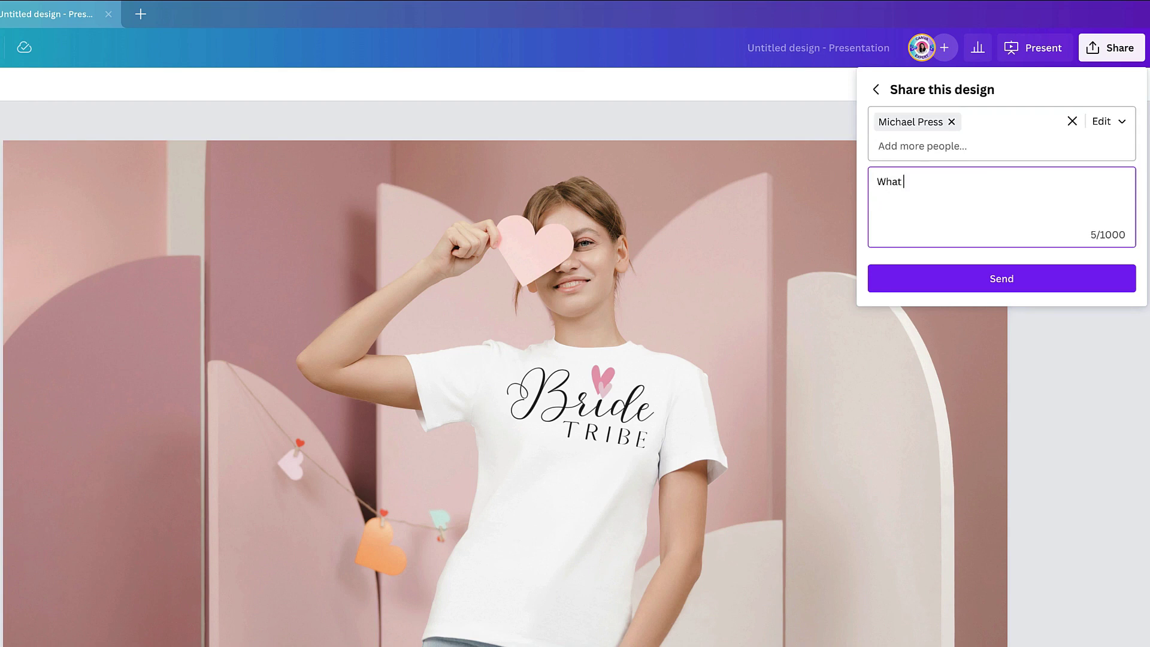
{"action": "type", "text": "do you think of this design?"}
Set the recipient's permission to Can comment and send the invitation.
{"action": "left_click", "coordinate": [1114, 125]}
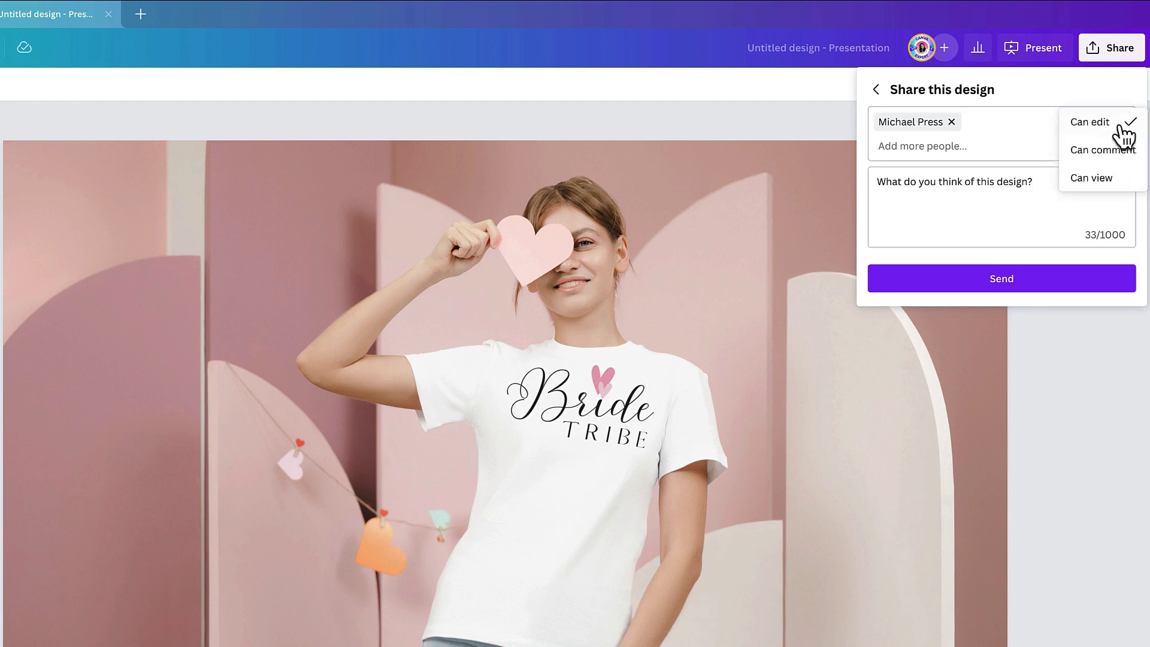
{"action": "left_click", "coordinate": [1082, 152]}
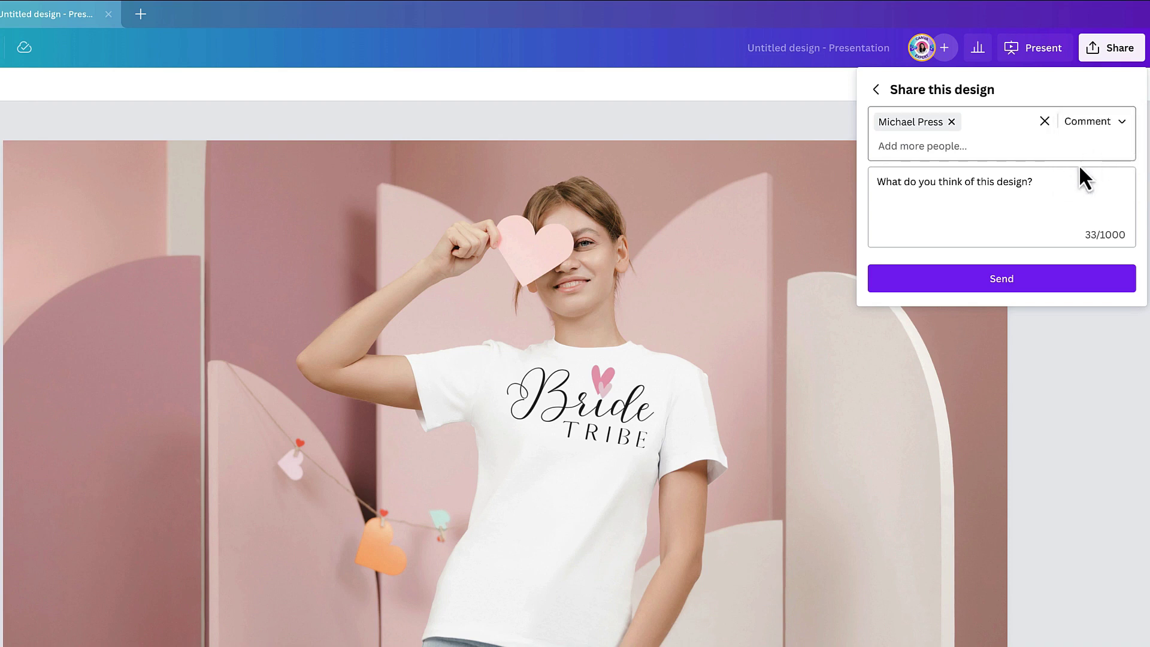
{"action": "left_click", "coordinate": [1002, 278]}
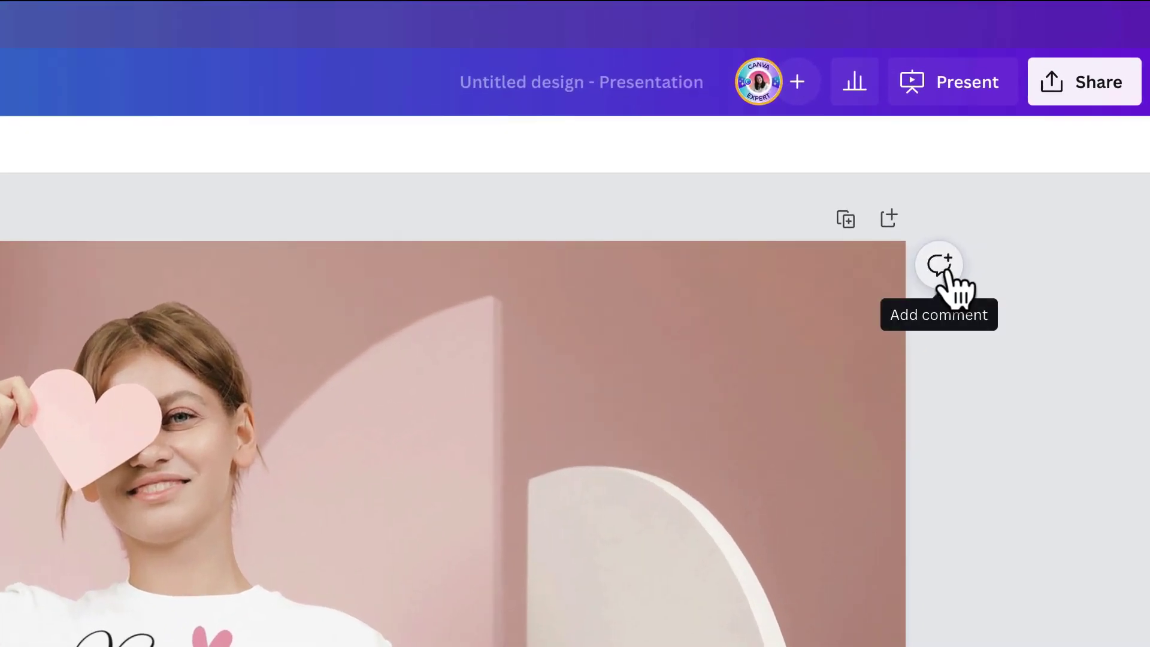
Start a comment on the page that mentions the team member, assign it to them and set their access to Can comment.
{"action": "left_click", "coordinate": [978, 217]}
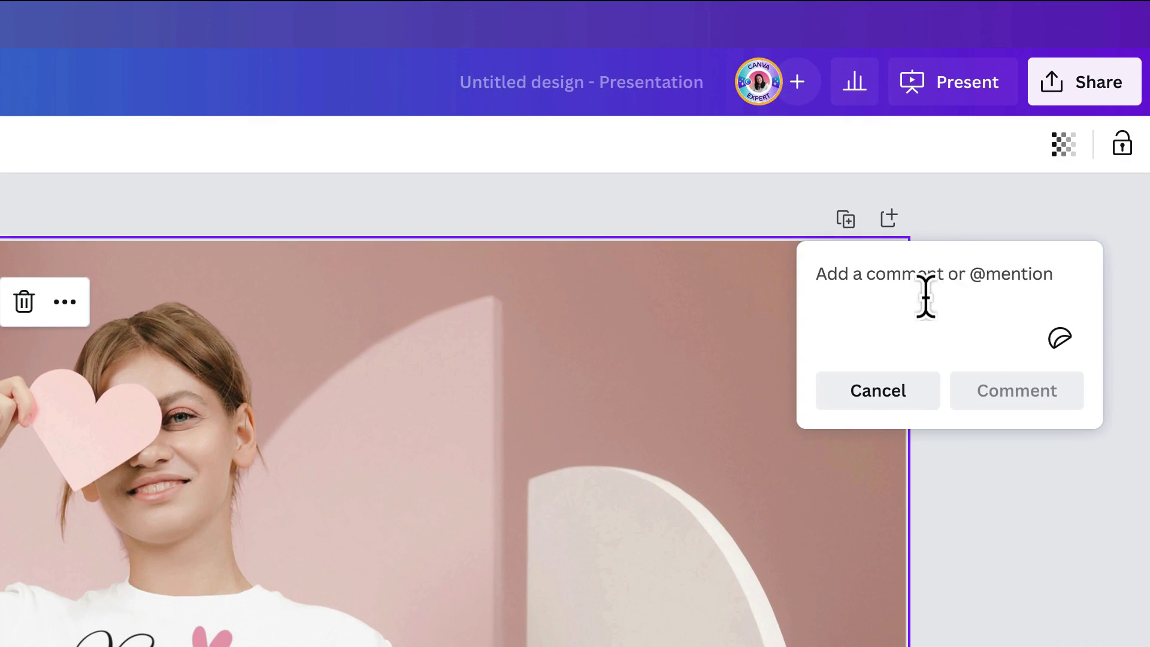
{"action": "type", "text": "@"}
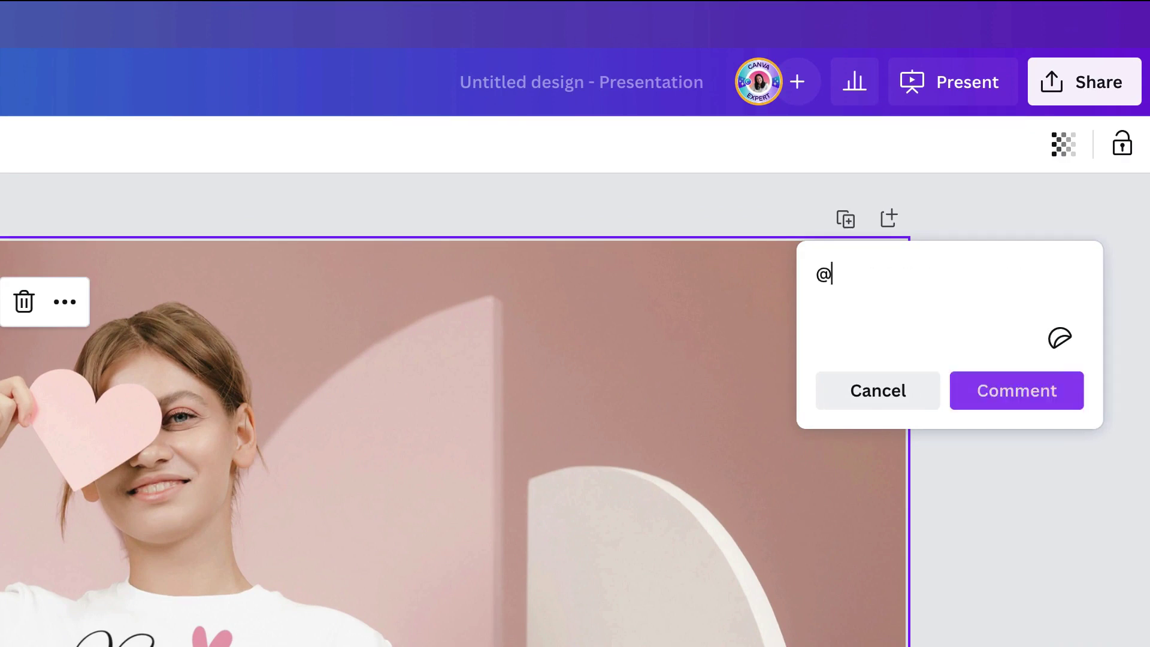
{"action": "left_click", "coordinate": [941, 337]}
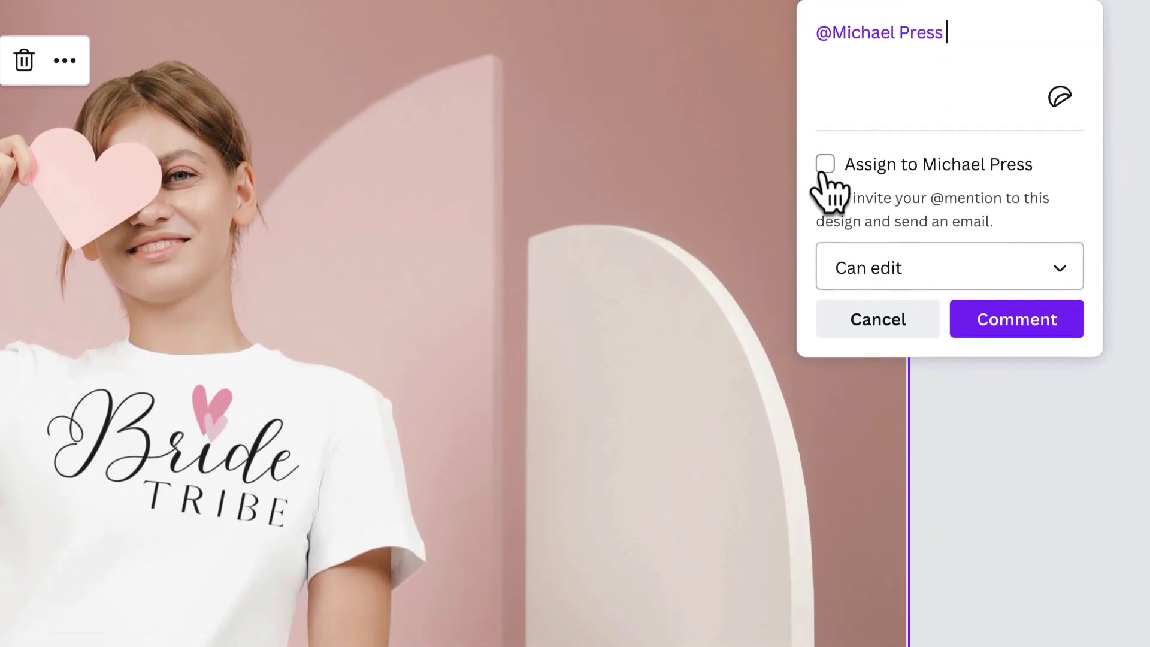
{"action": "left_click", "coordinate": [824, 406]}
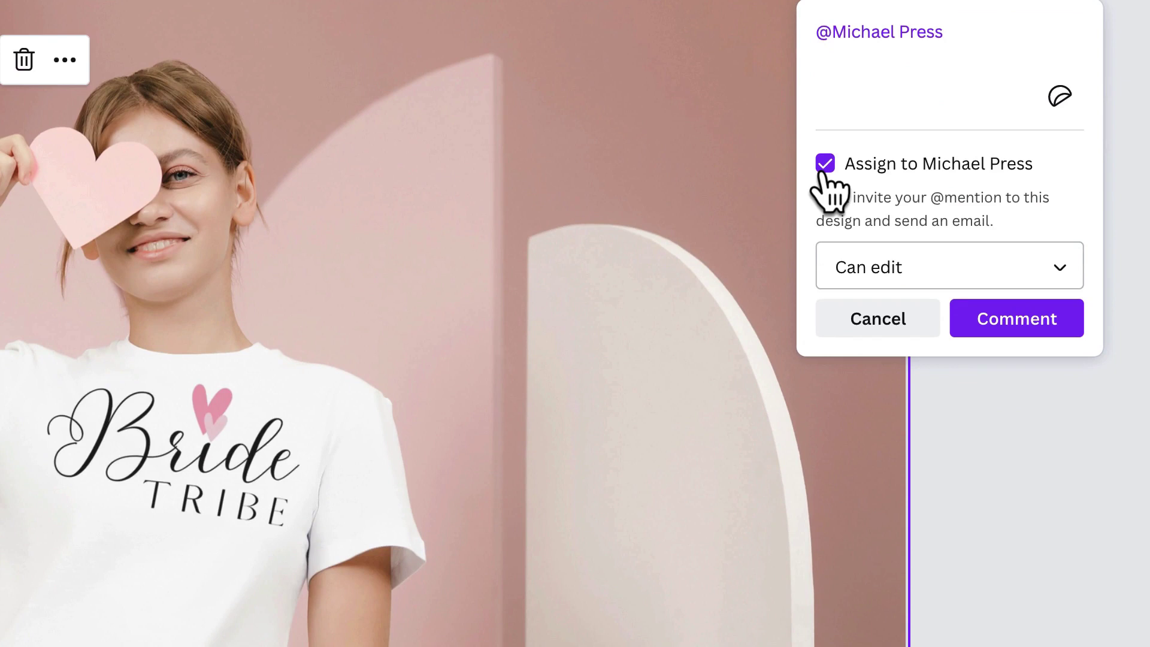
{"action": "left_click", "coordinate": [845, 265]}
{"action": "left_click", "coordinate": [860, 315]}
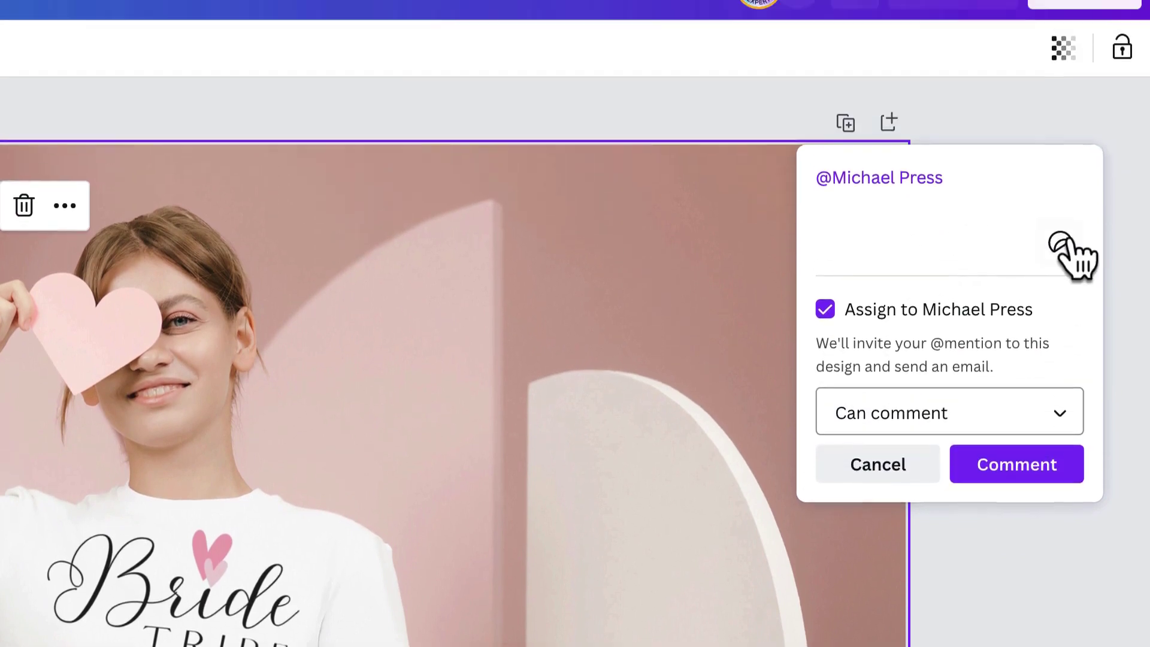
Add the question mark sticker to the comment and post it.
{"action": "left_click", "coordinate": [1061, 245]}
{"action": "scroll", "coordinate": [1033, 329], "scroll_direction": "down", "scroll_amount": 1}
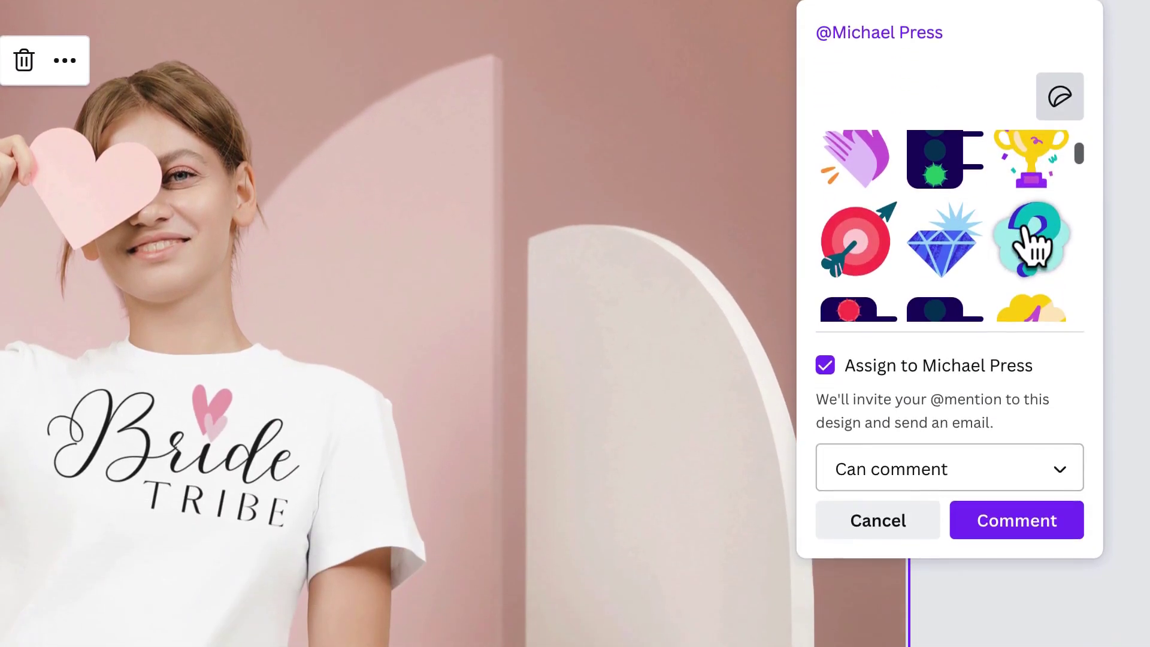
{"action": "left_click", "coordinate": [1030, 477]}
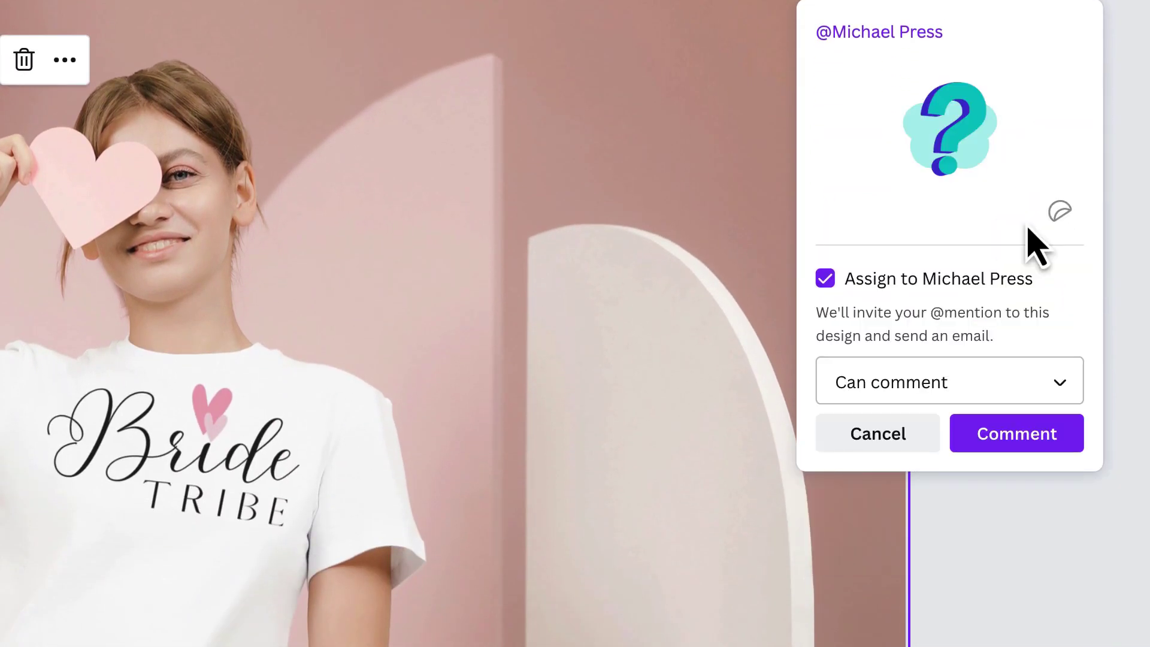
{"action": "left_click", "coordinate": [997, 426]}
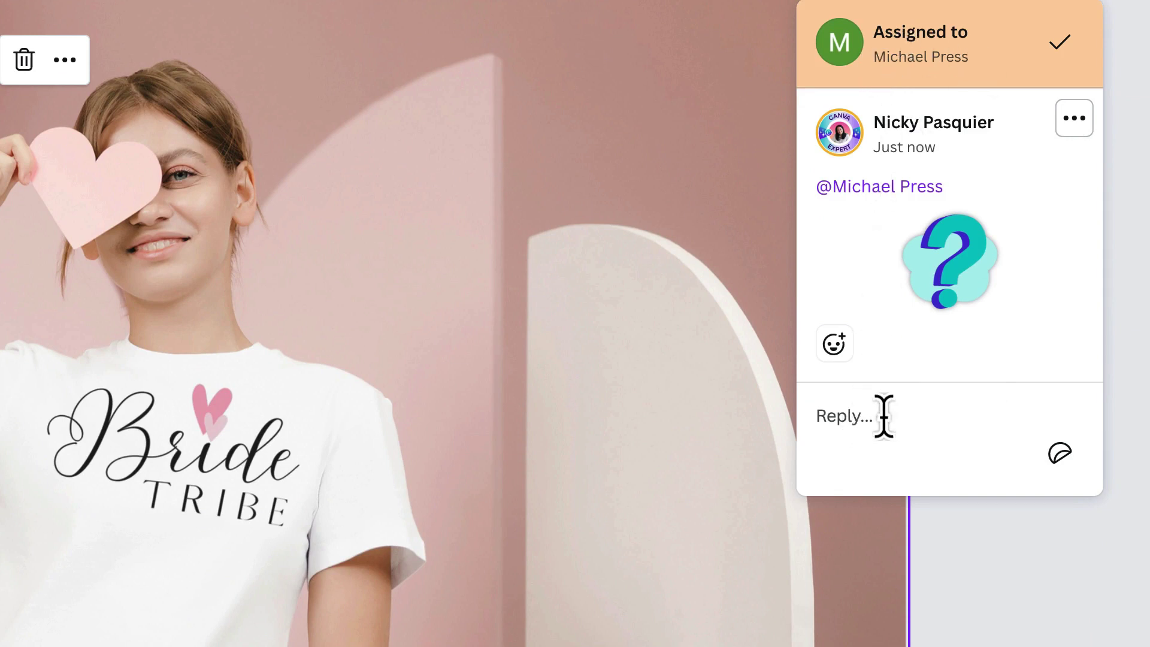
Start a reply to the posted comment.
{"action": "left_click", "coordinate": [836, 423]}
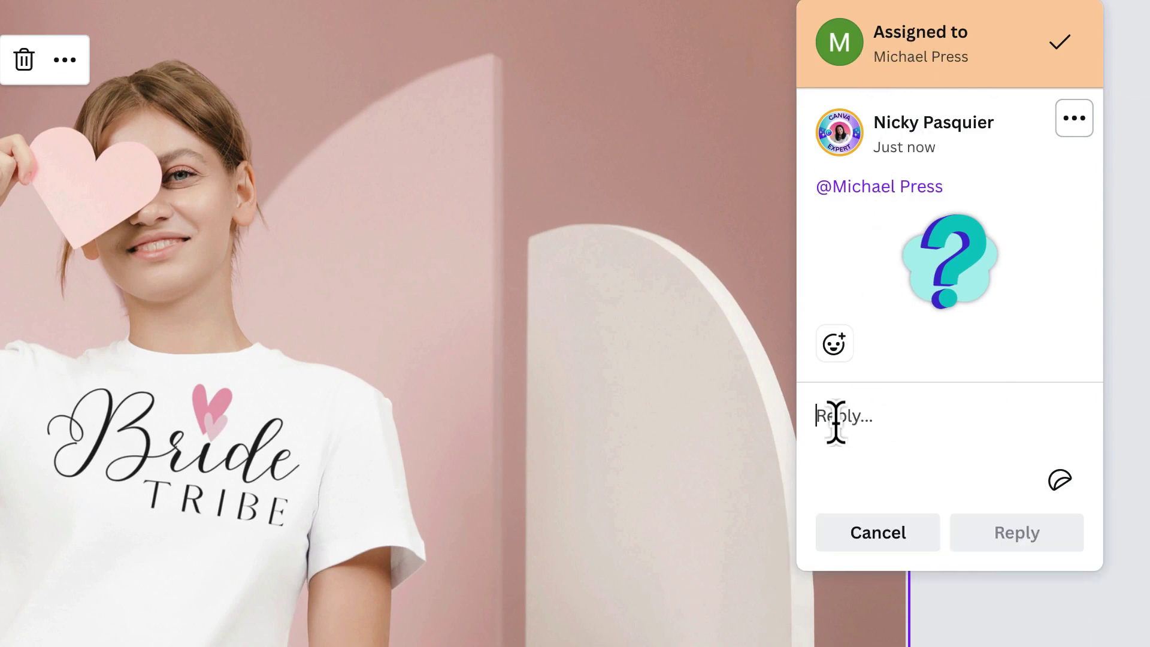
{"action": "type", "text": "Reply"}
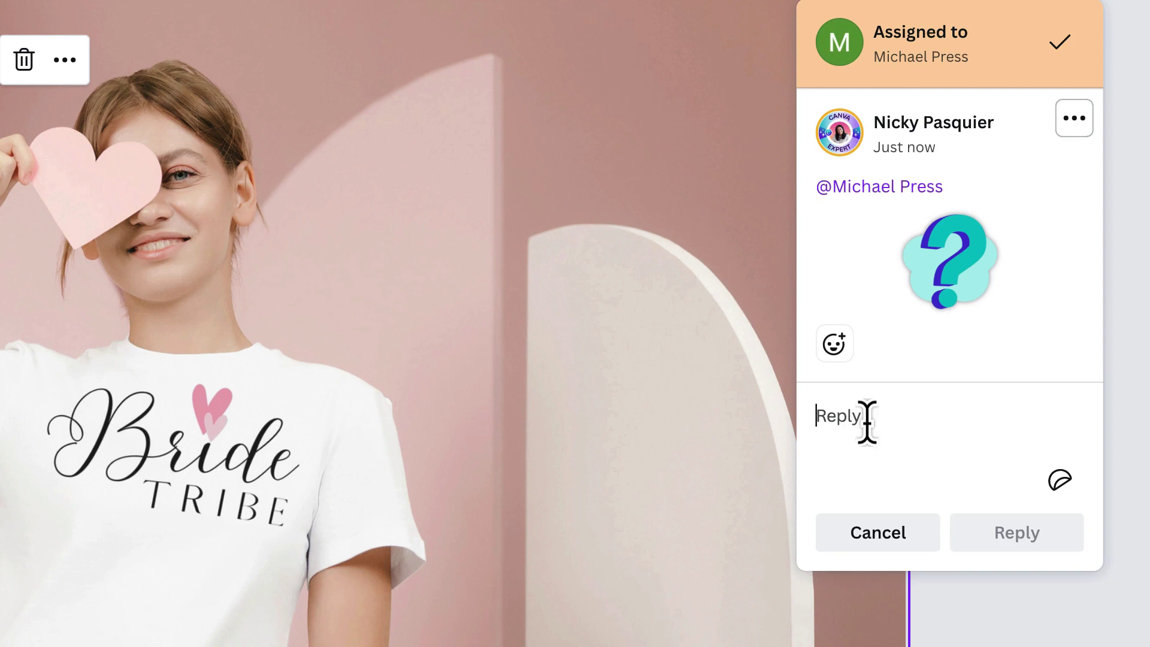